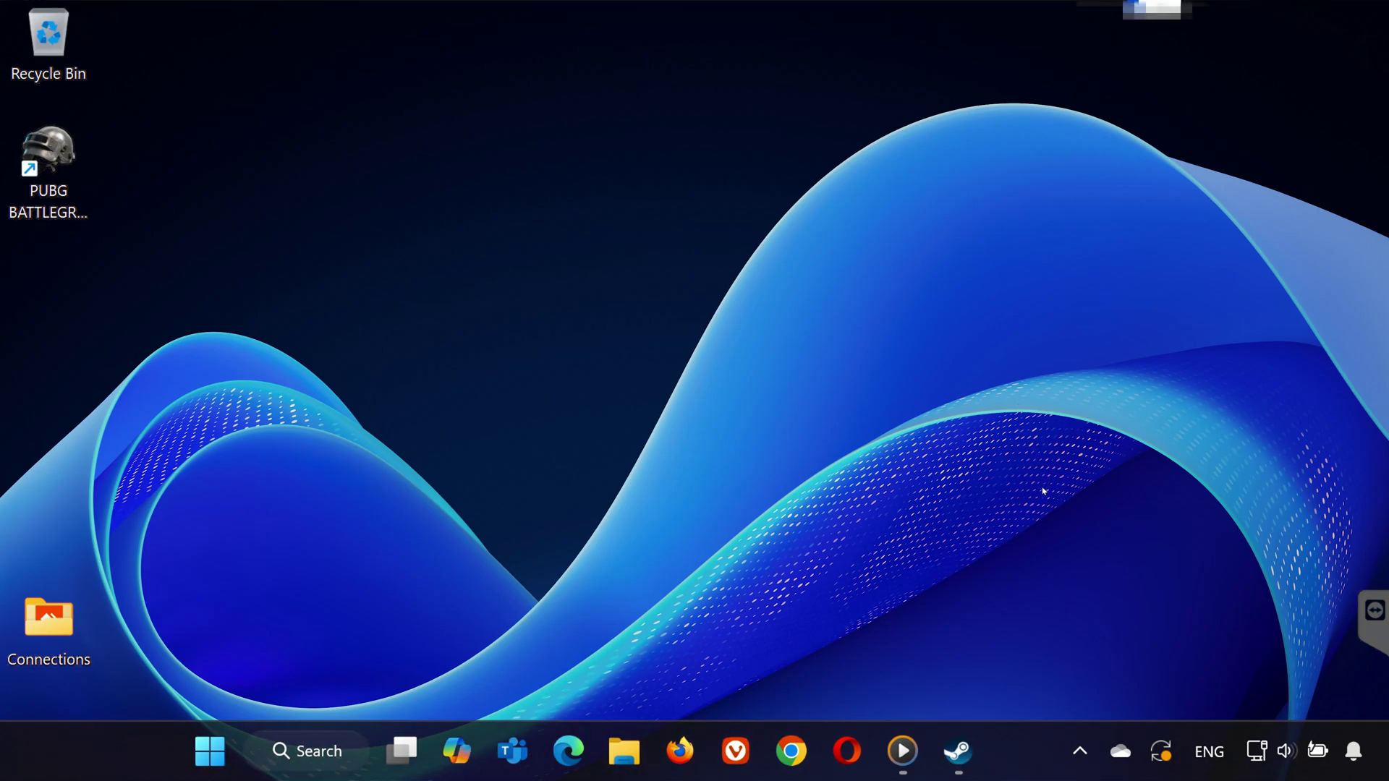
Step: Run Verify integrity of game files from PUBG: BATTLEGROUNDS' Installed Files properties, then close properties
left_click(976, 749)
left_click(246, 62)
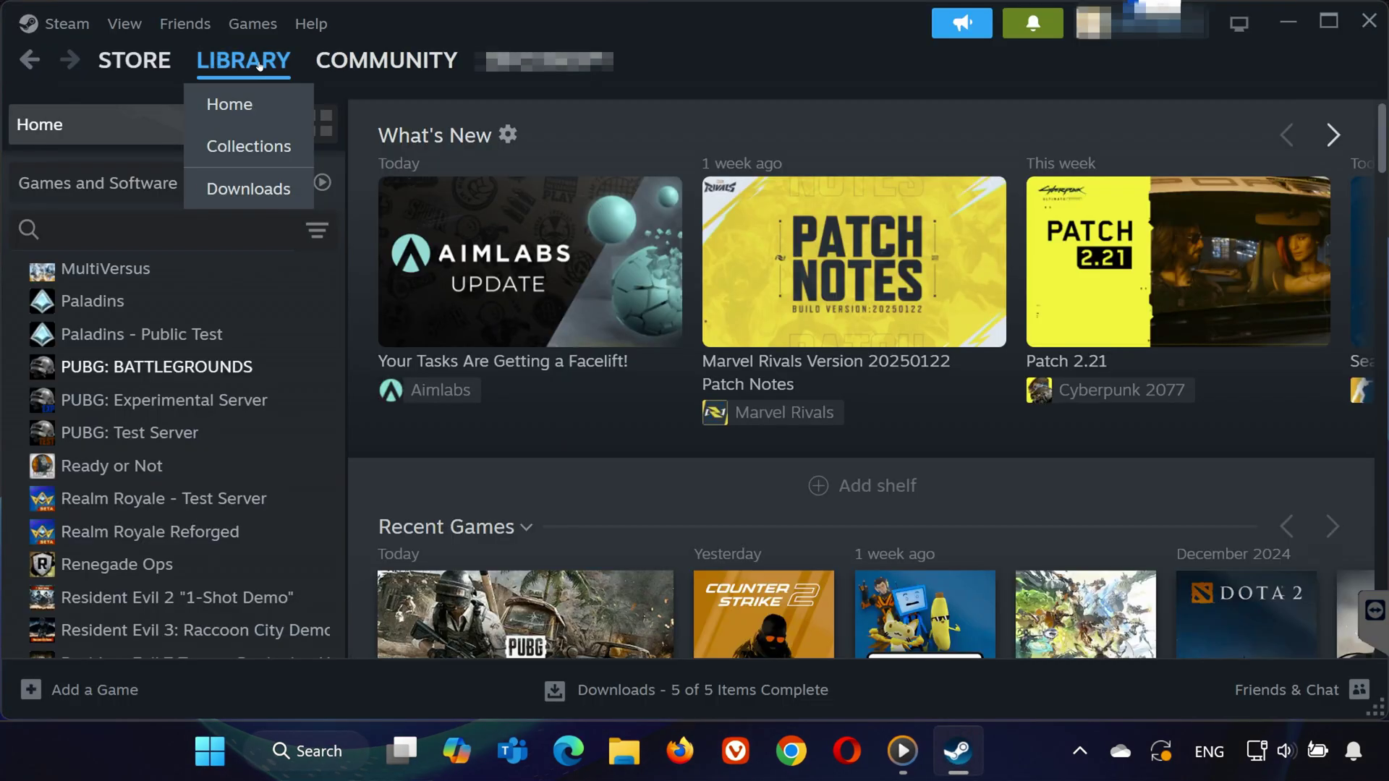
right_click(221, 372)
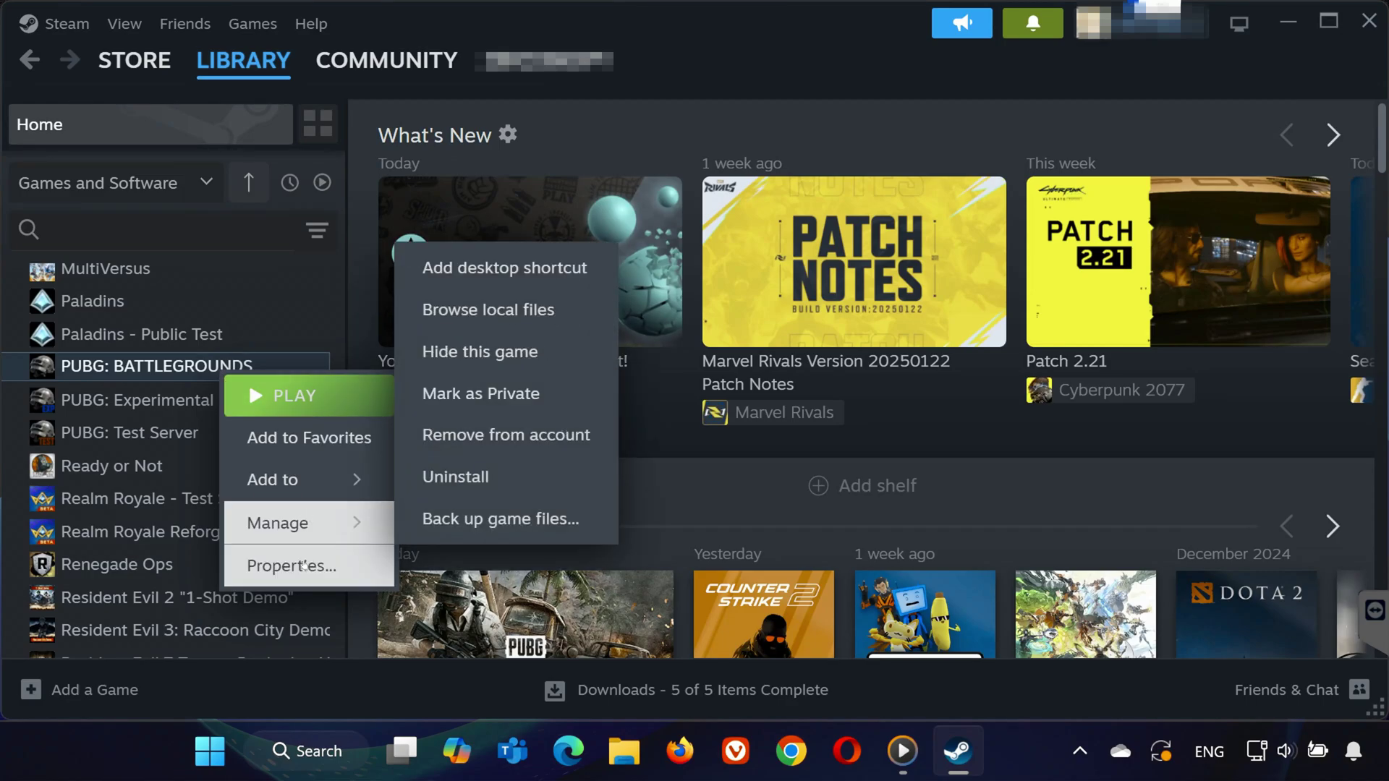
left_click(304, 566)
left_click(244, 250)
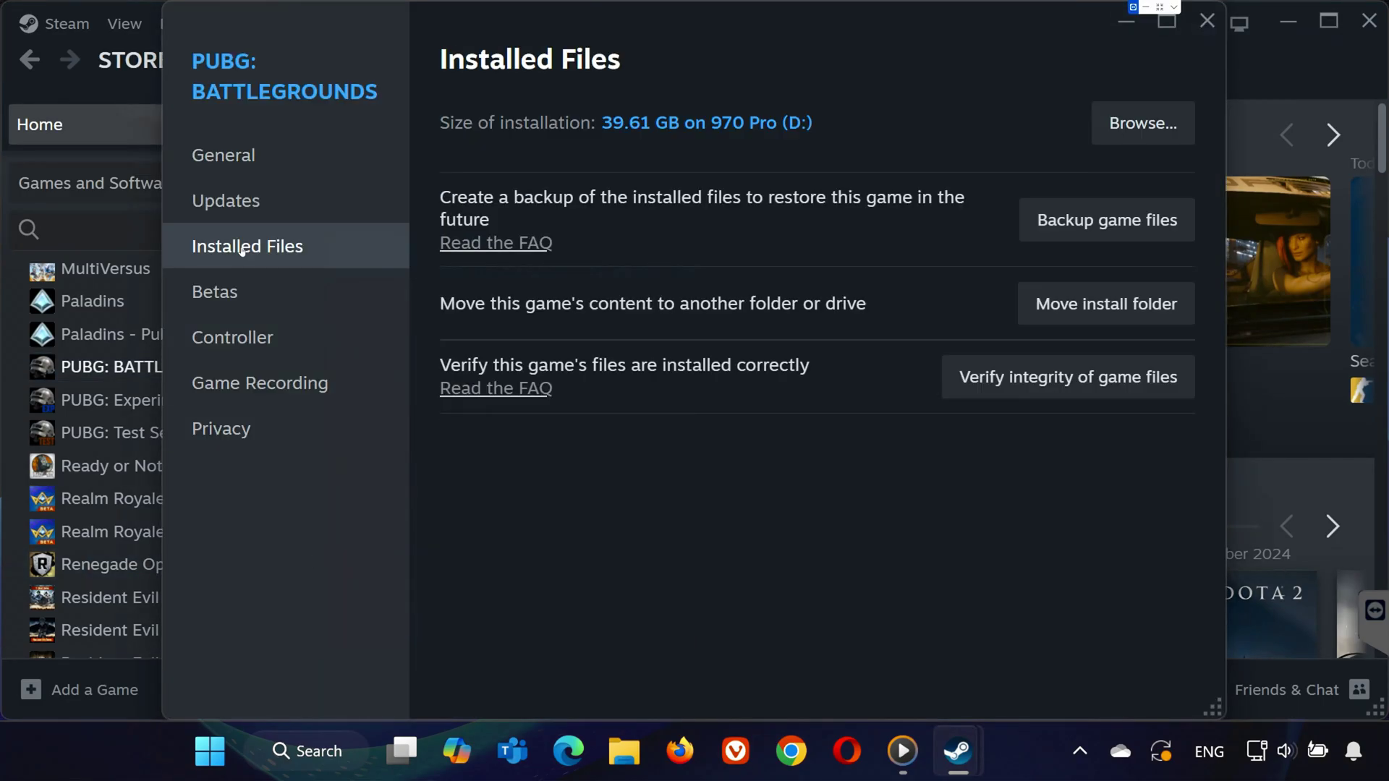
left_click(1022, 383)
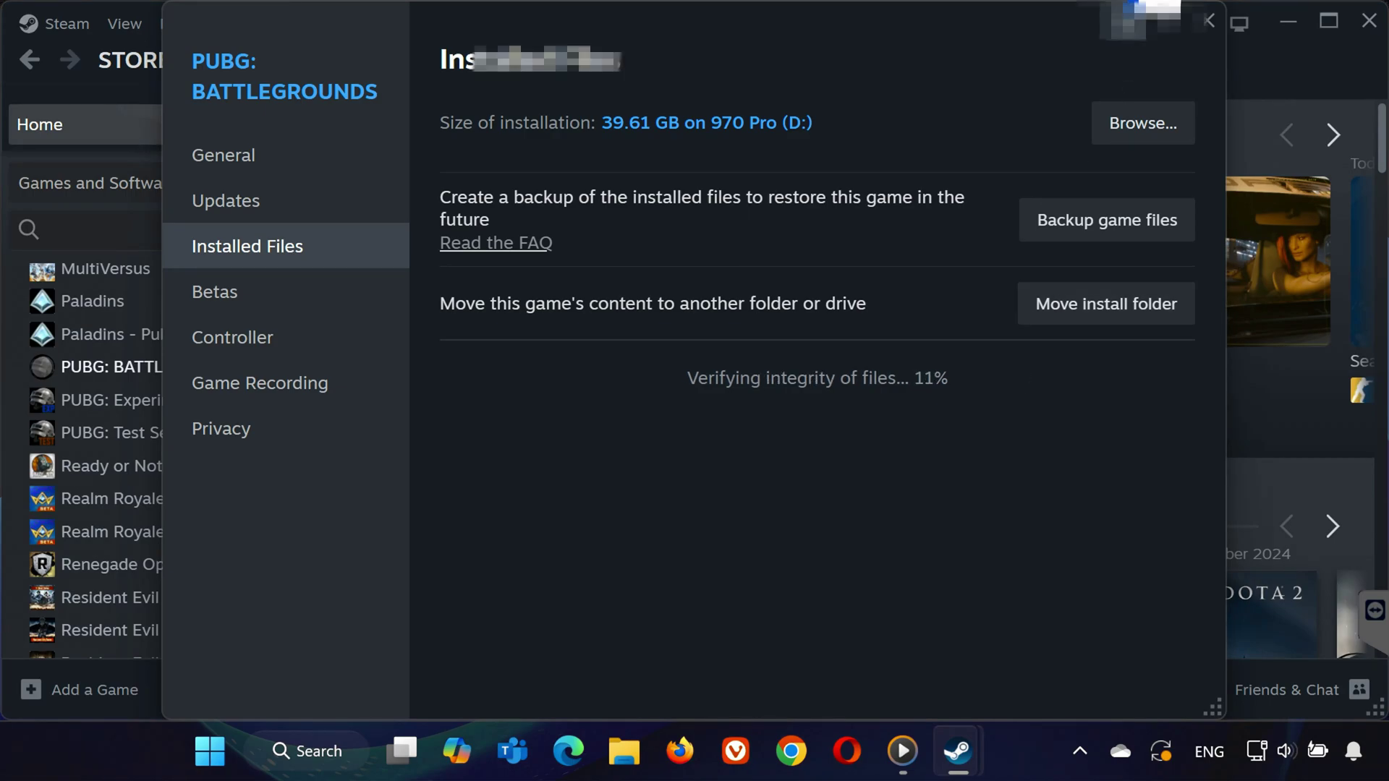
key("Escape")
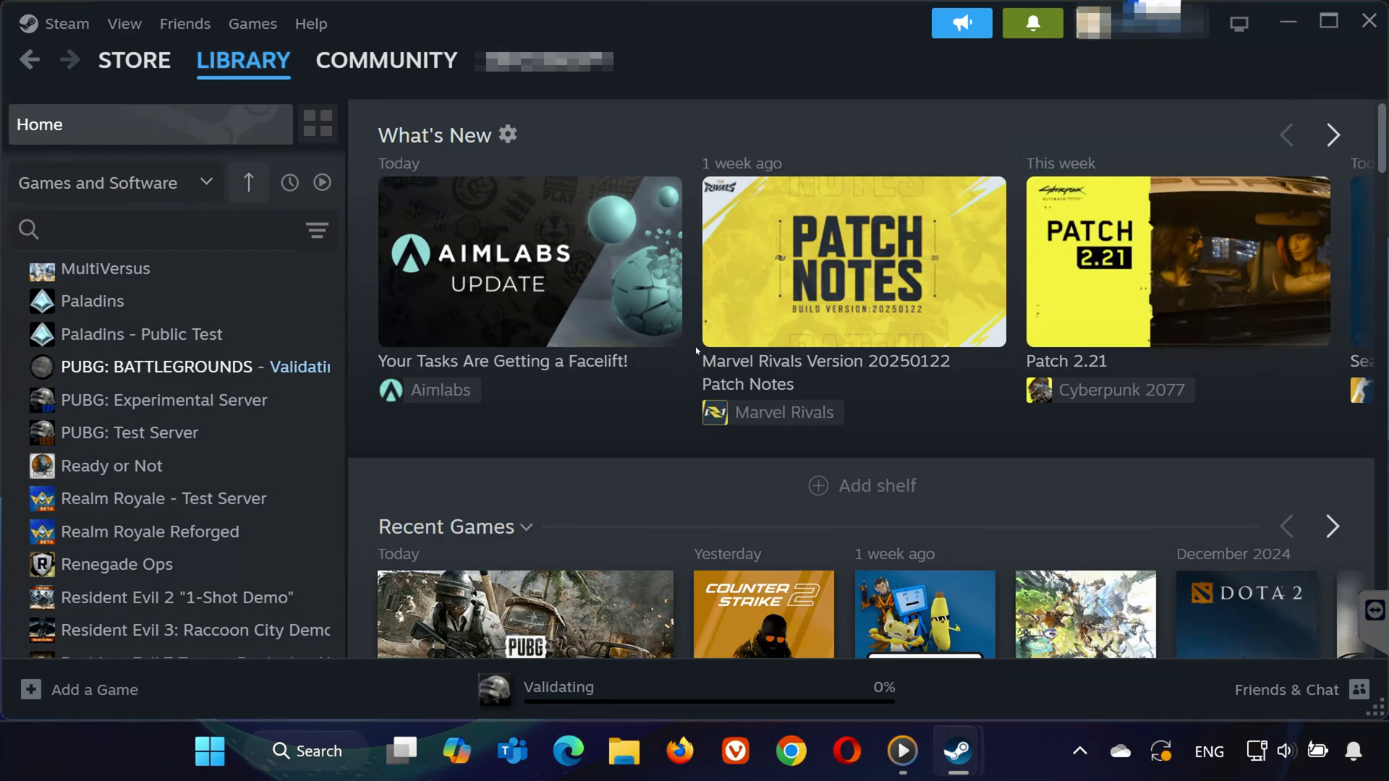
Step: Clear the download cache under Steam Settings > Downloads and sign back in with the saved account
left_click(66, 23)
left_click(72, 275)
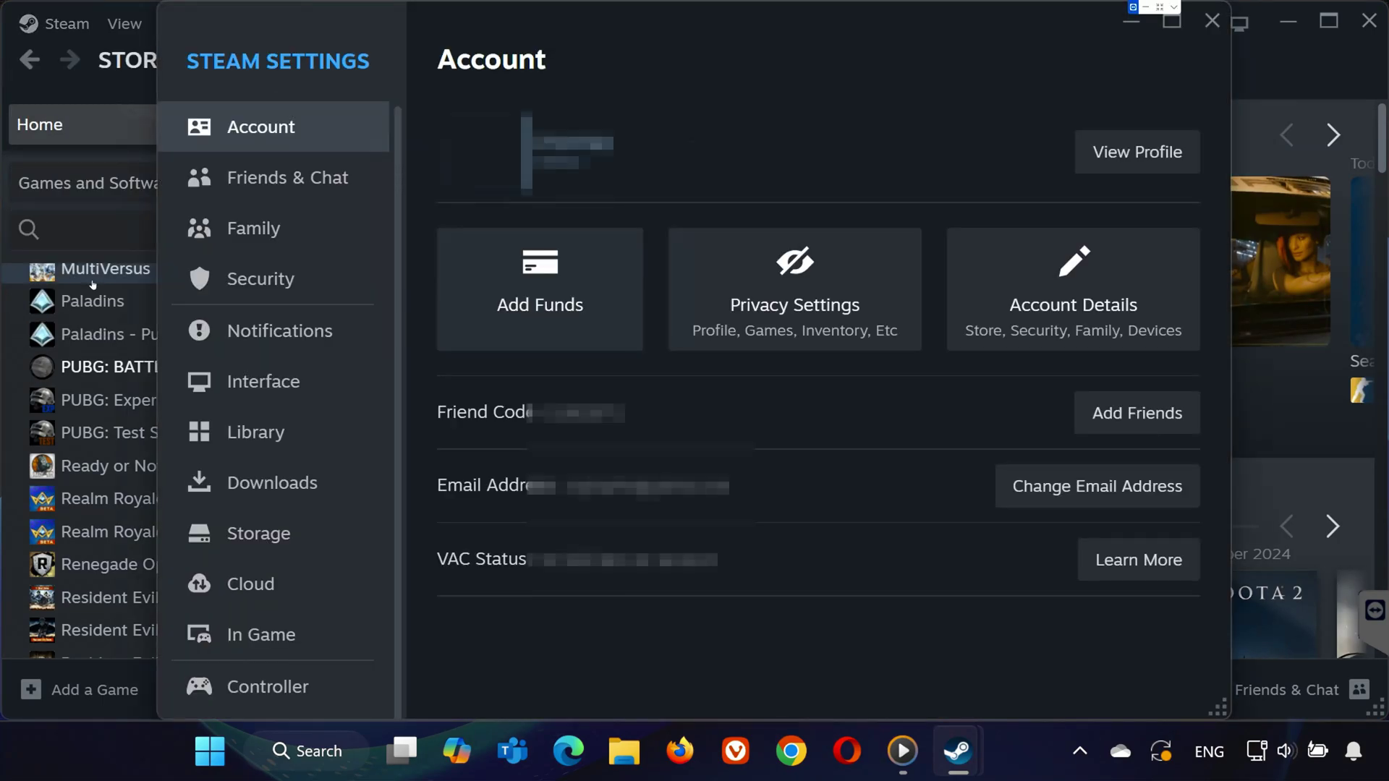
left_click(272, 482)
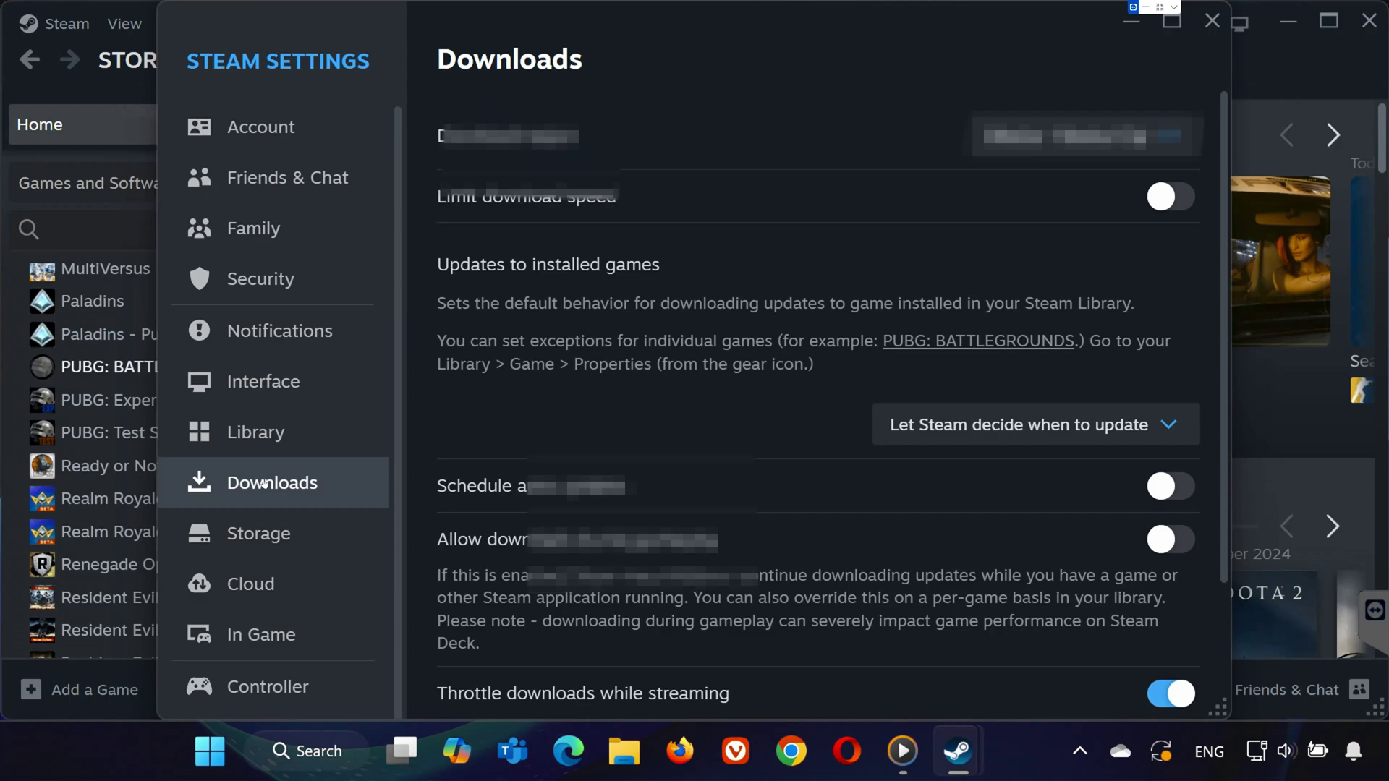
scroll(585, 512, "down", 8)
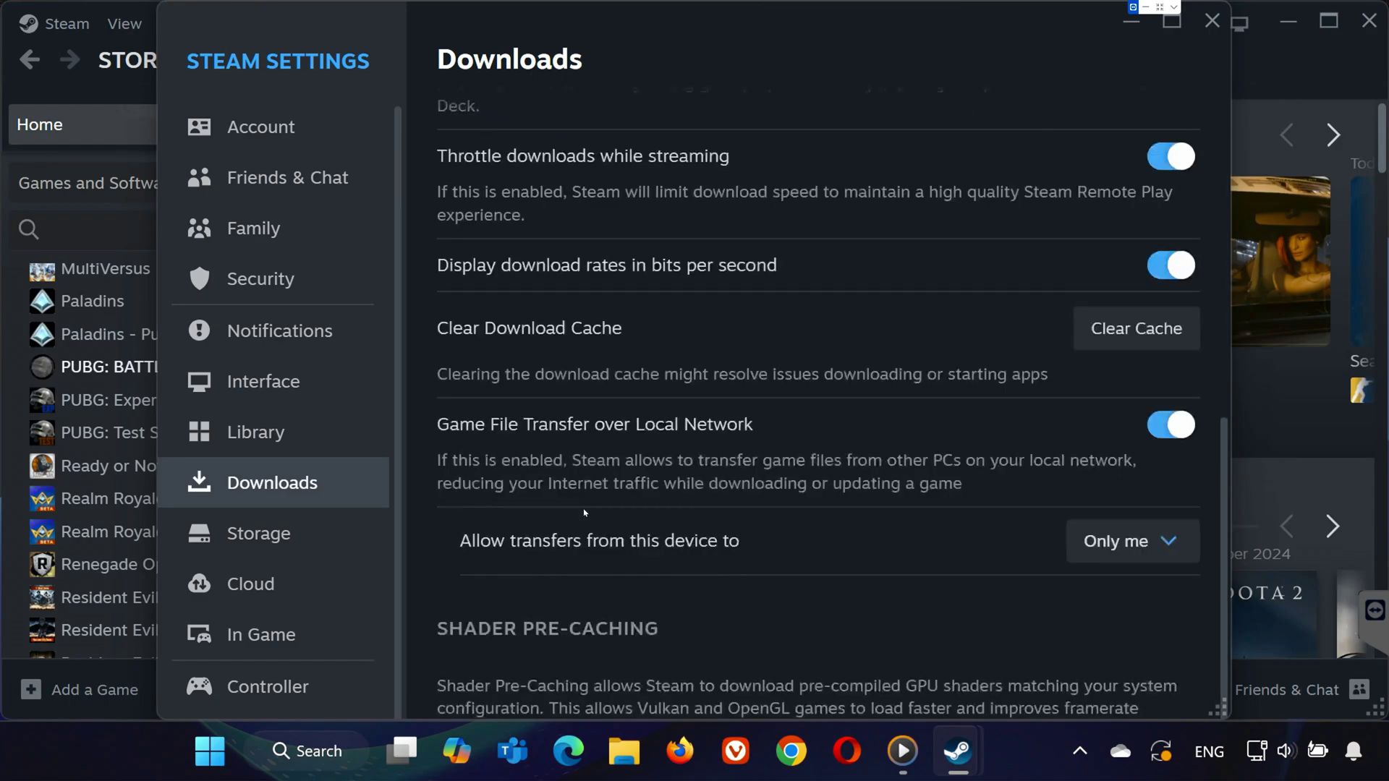
left_click(1150, 327)
left_click(856, 456)
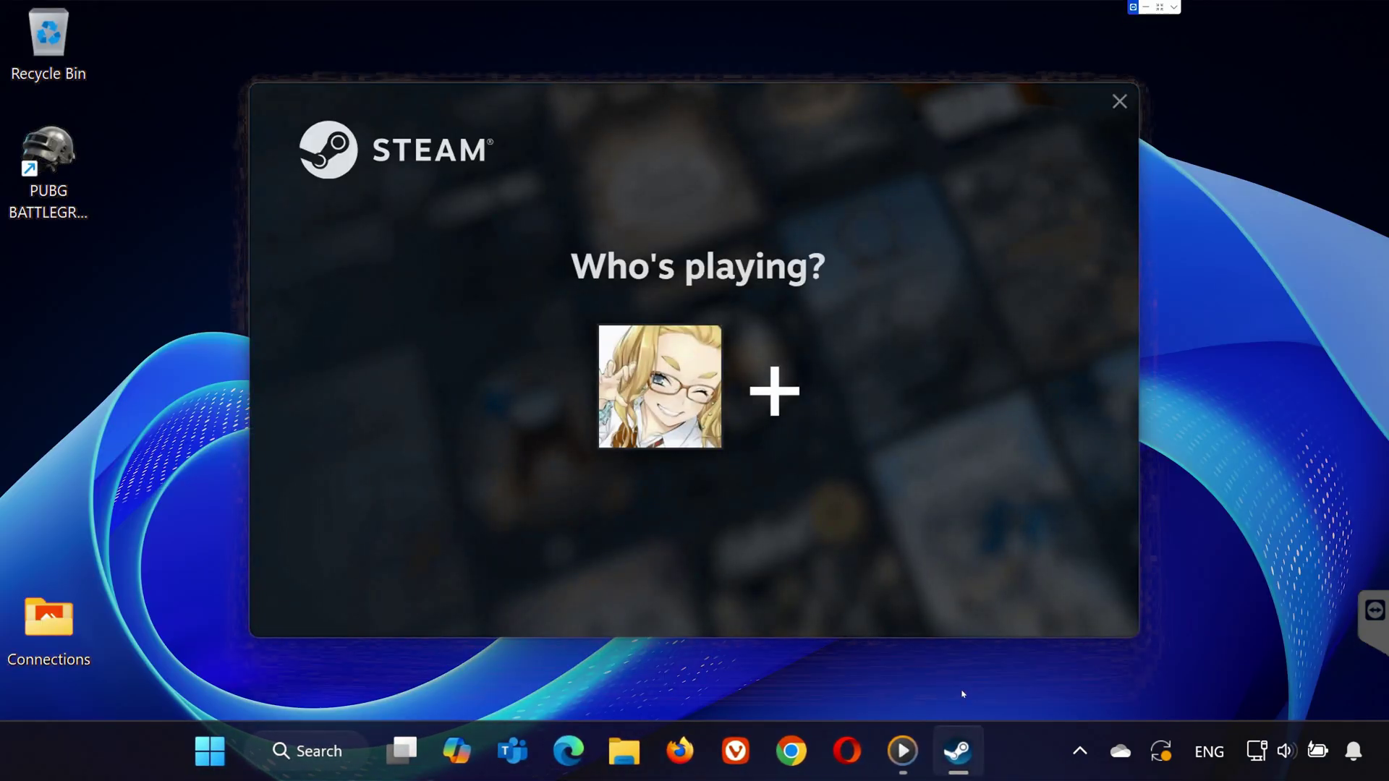
left_click(673, 414)
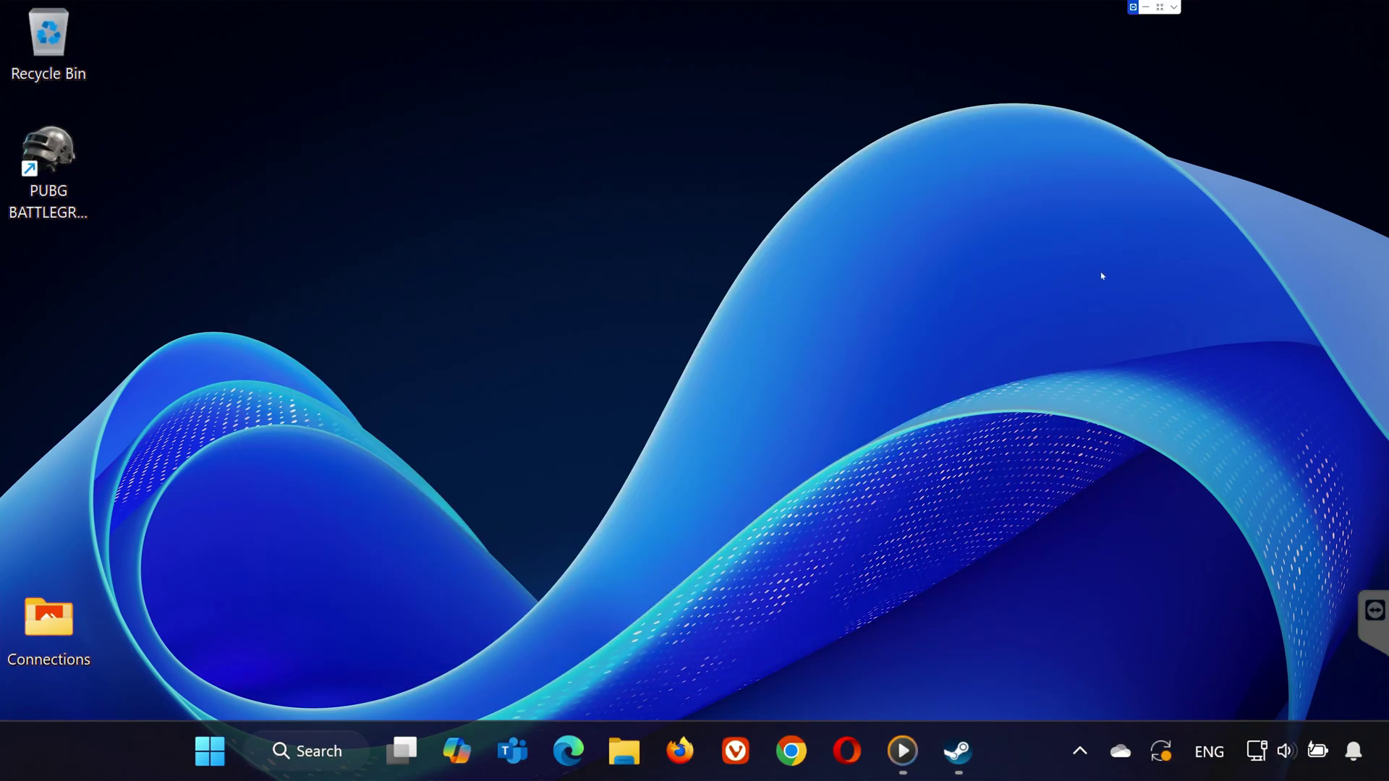
Step: Restore Steam and bring up PUBG: BATTLEGROUNDS' Manage options in the Library
left_click(958, 750)
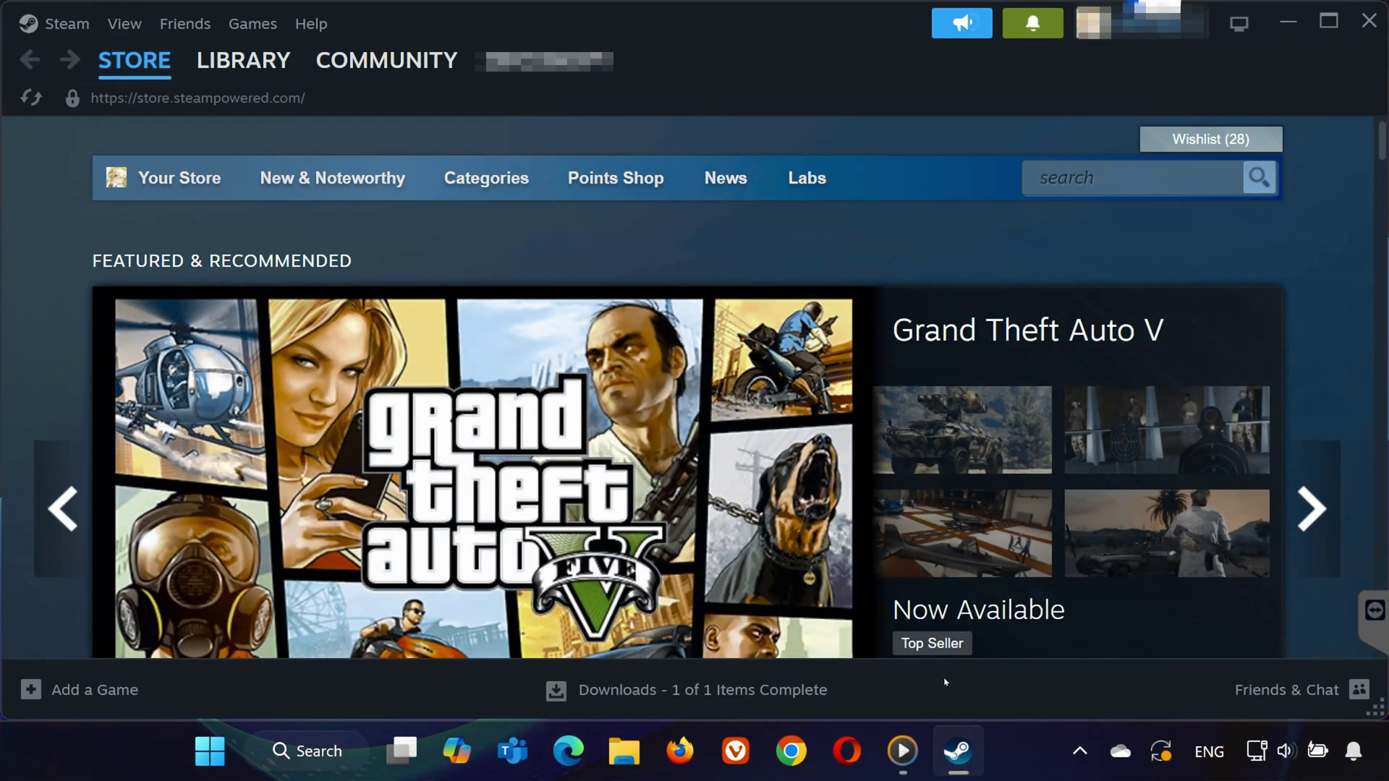
mouse_move(434, 550)
key("super+d")
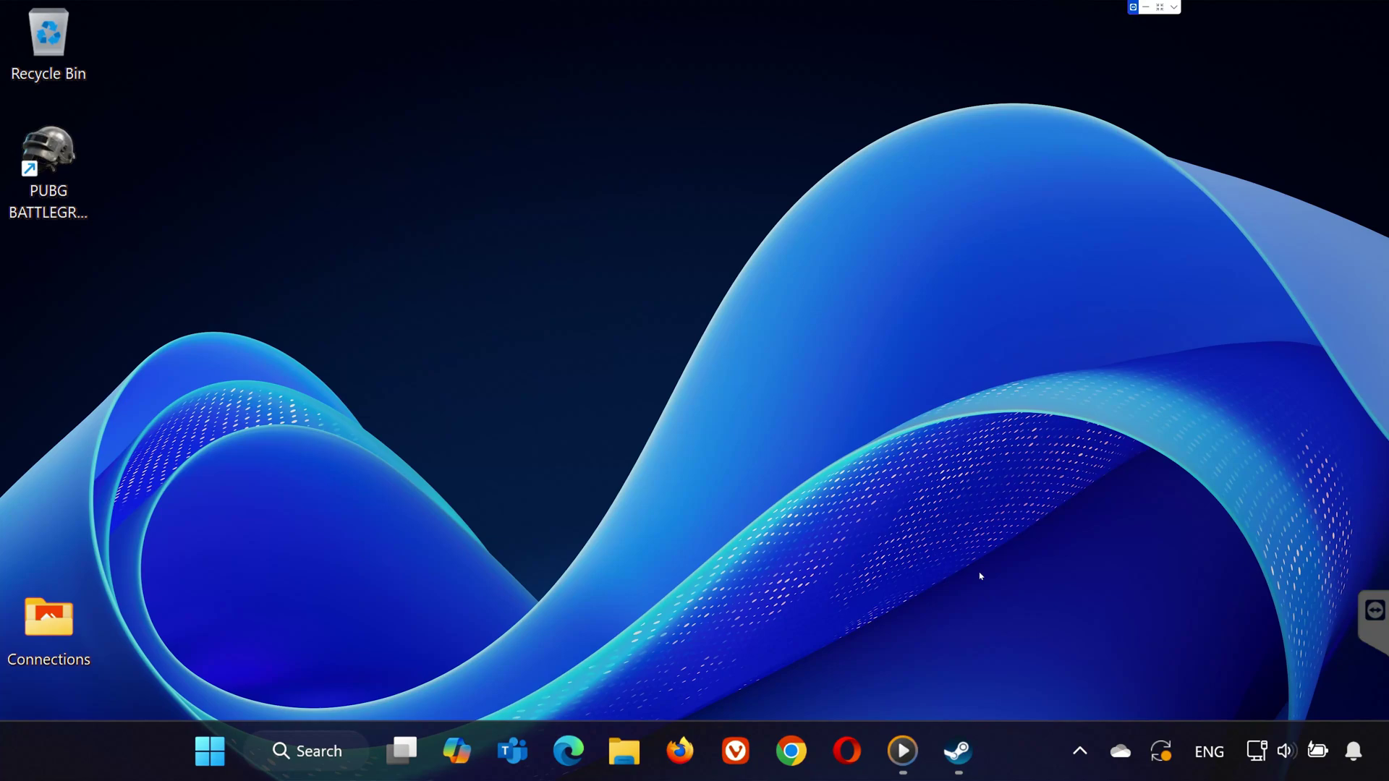
left_click(958, 752)
left_click(246, 58)
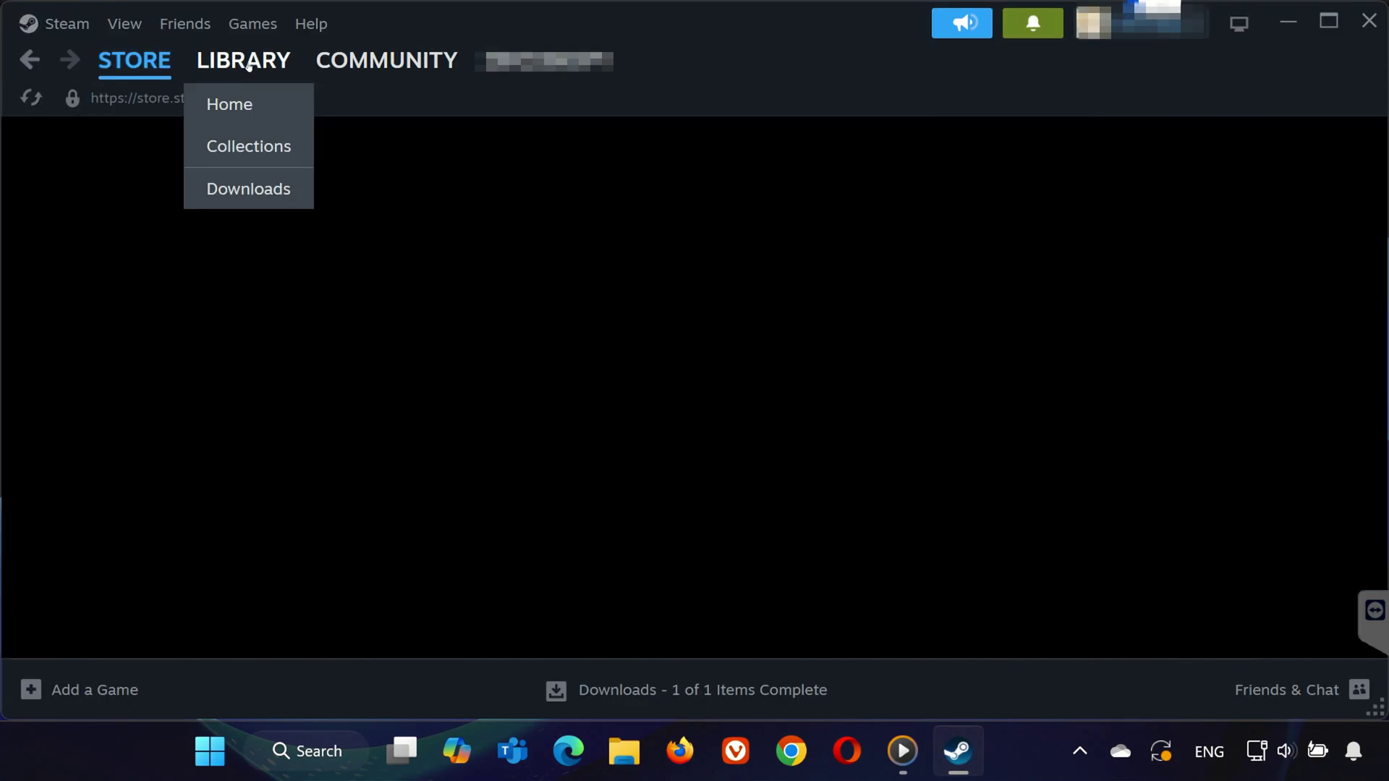
right_click(202, 506)
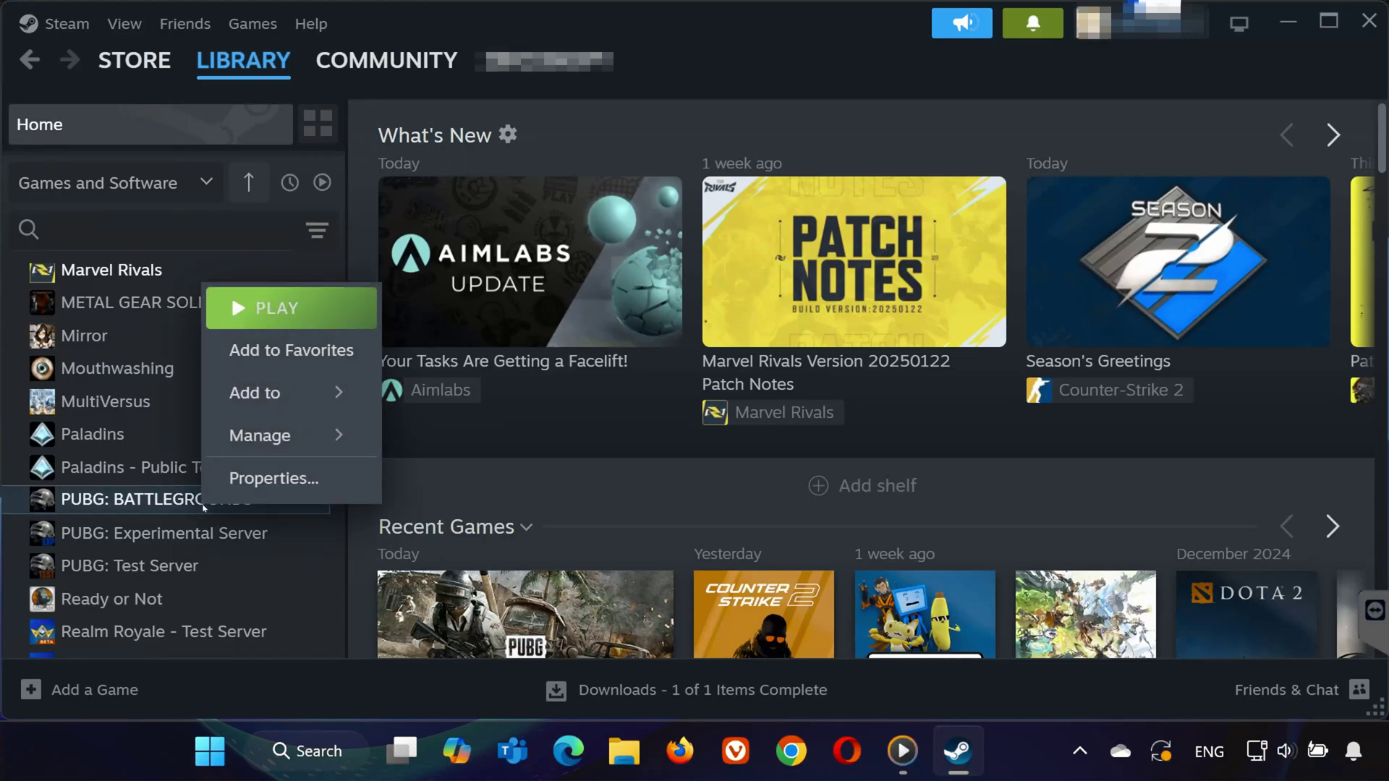
mouse_move(307, 434)
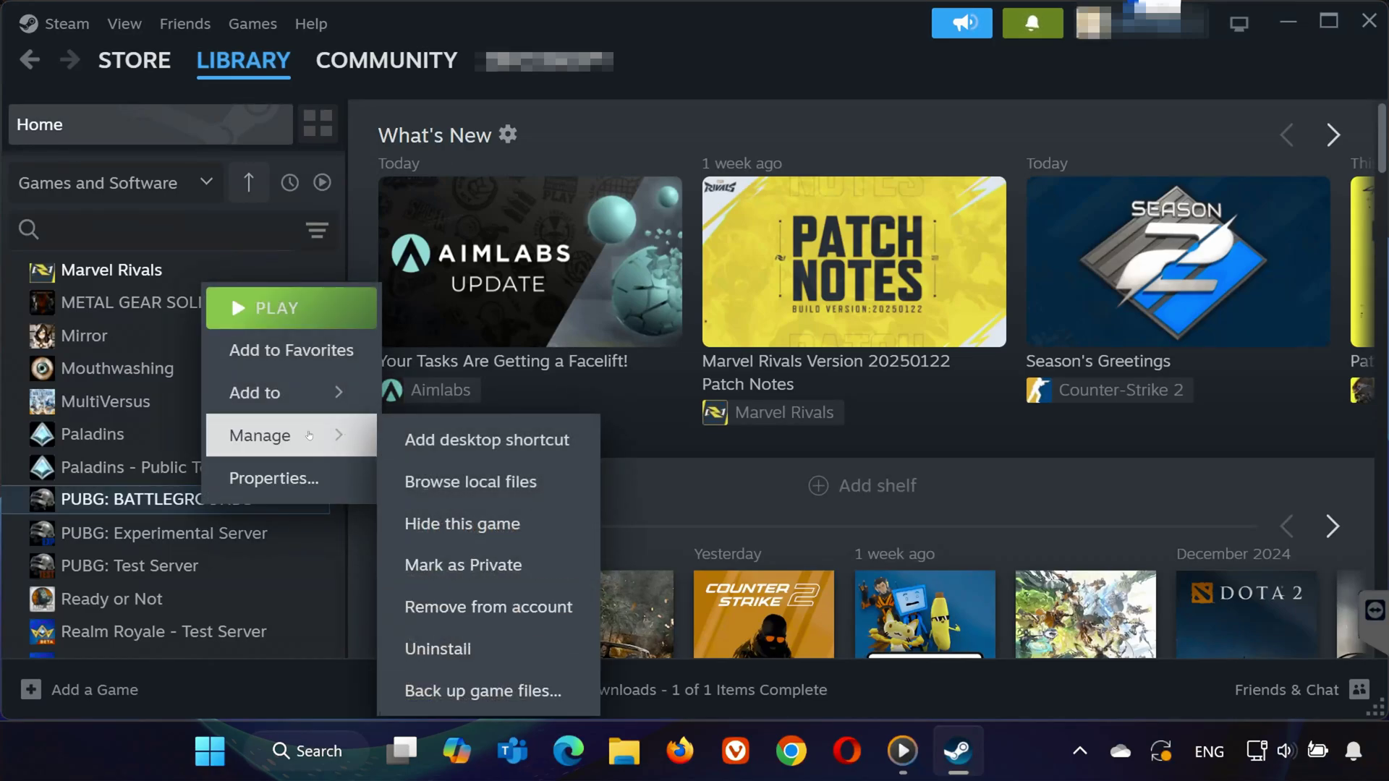
Step: Open the game's local files and navigate to TslGame\Binaries\Win64
left_click(470, 483)
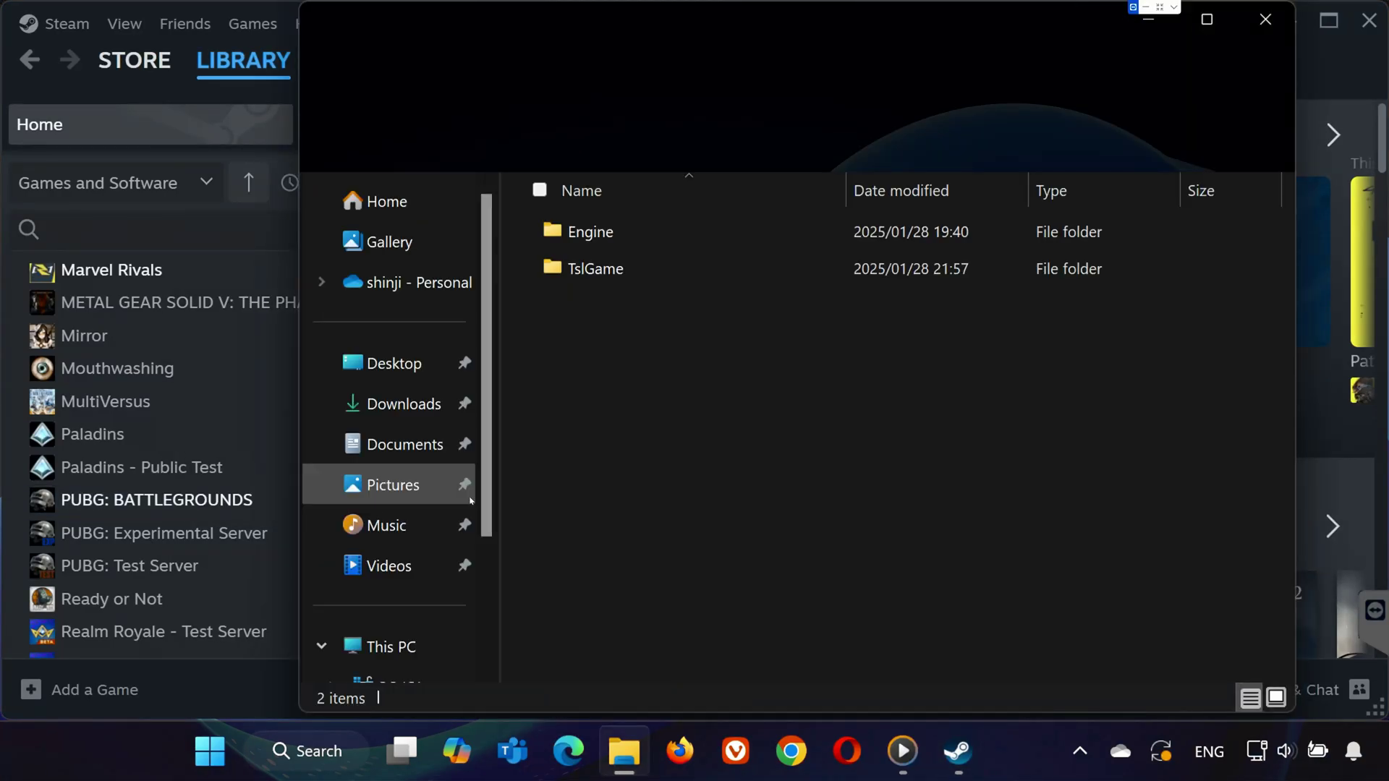
double_click(593, 269)
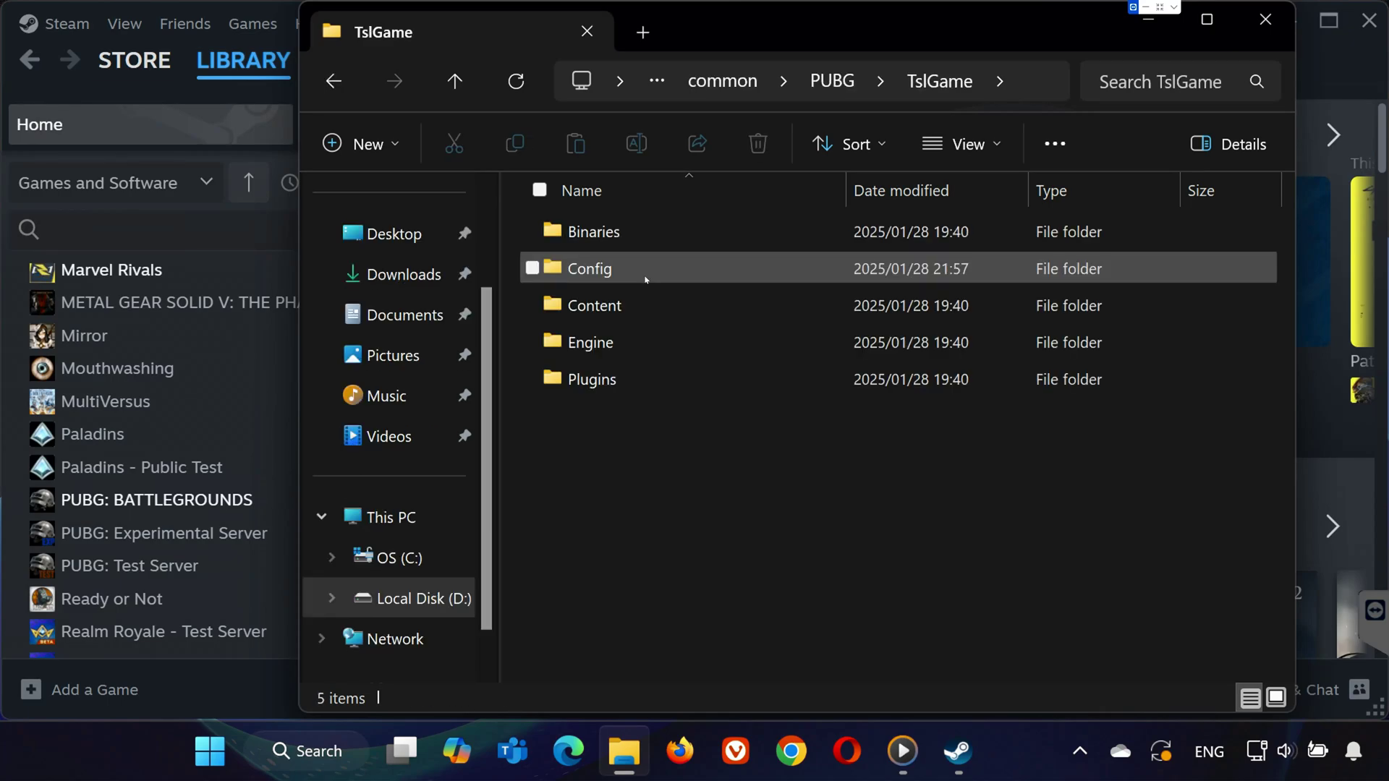
double_click(626, 233)
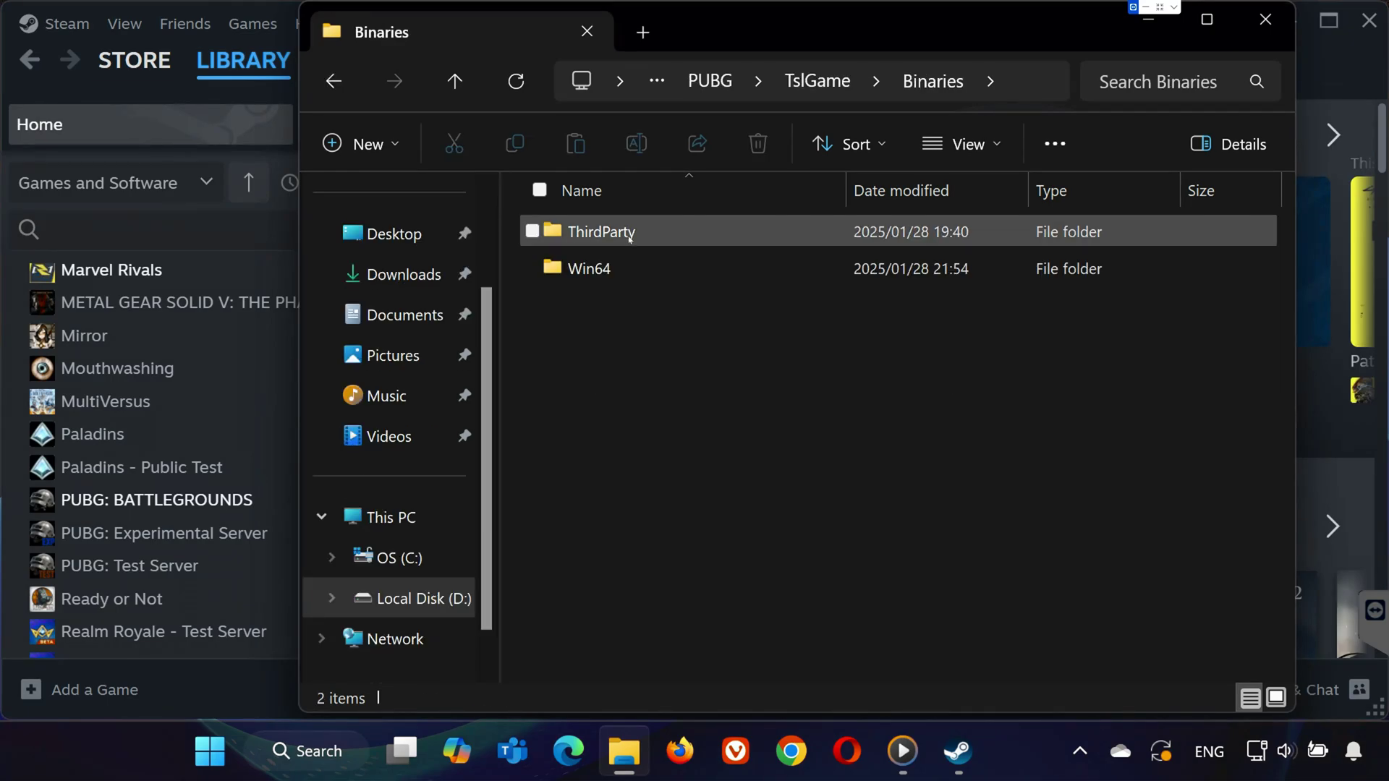
double_click(624, 268)
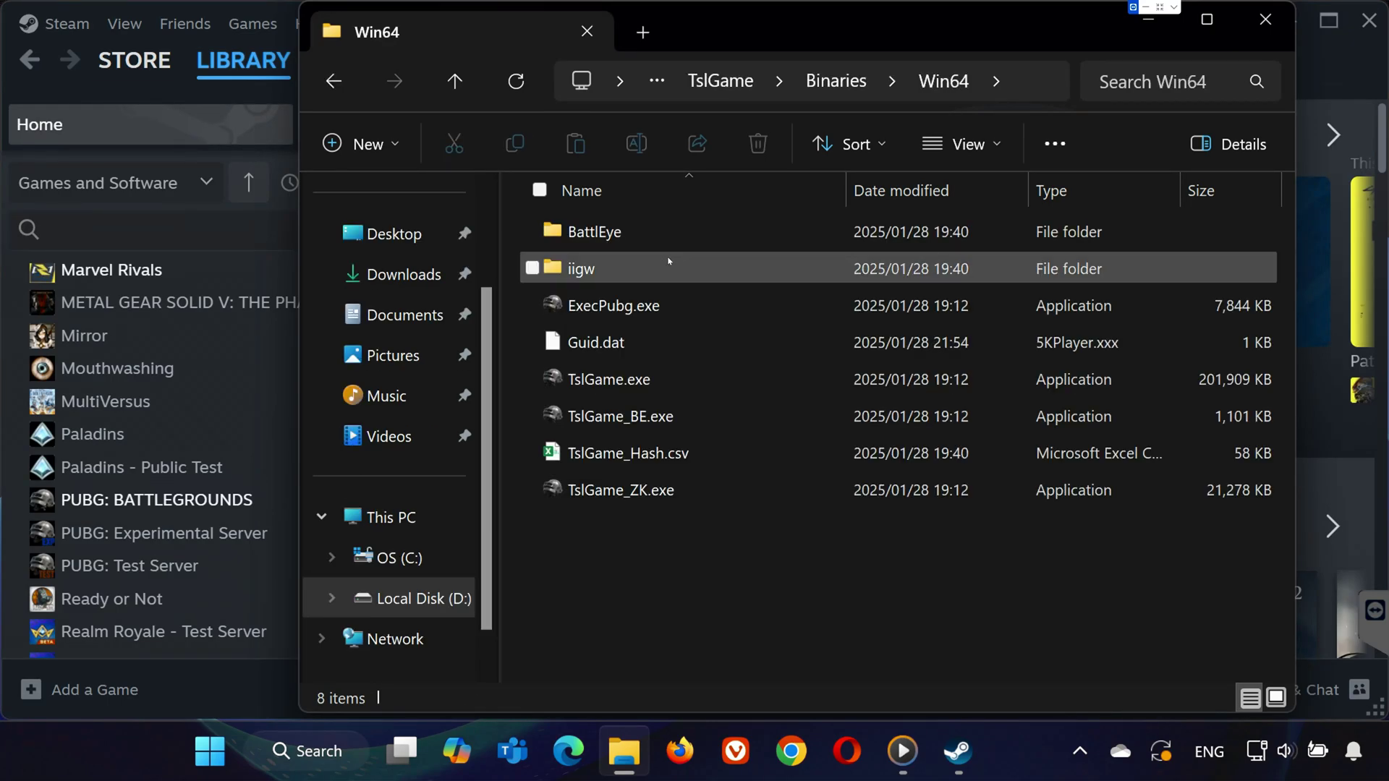
Step: Set TslGame.exe to run as administrator with fullscreen optimizations disabled
right_click(657, 389)
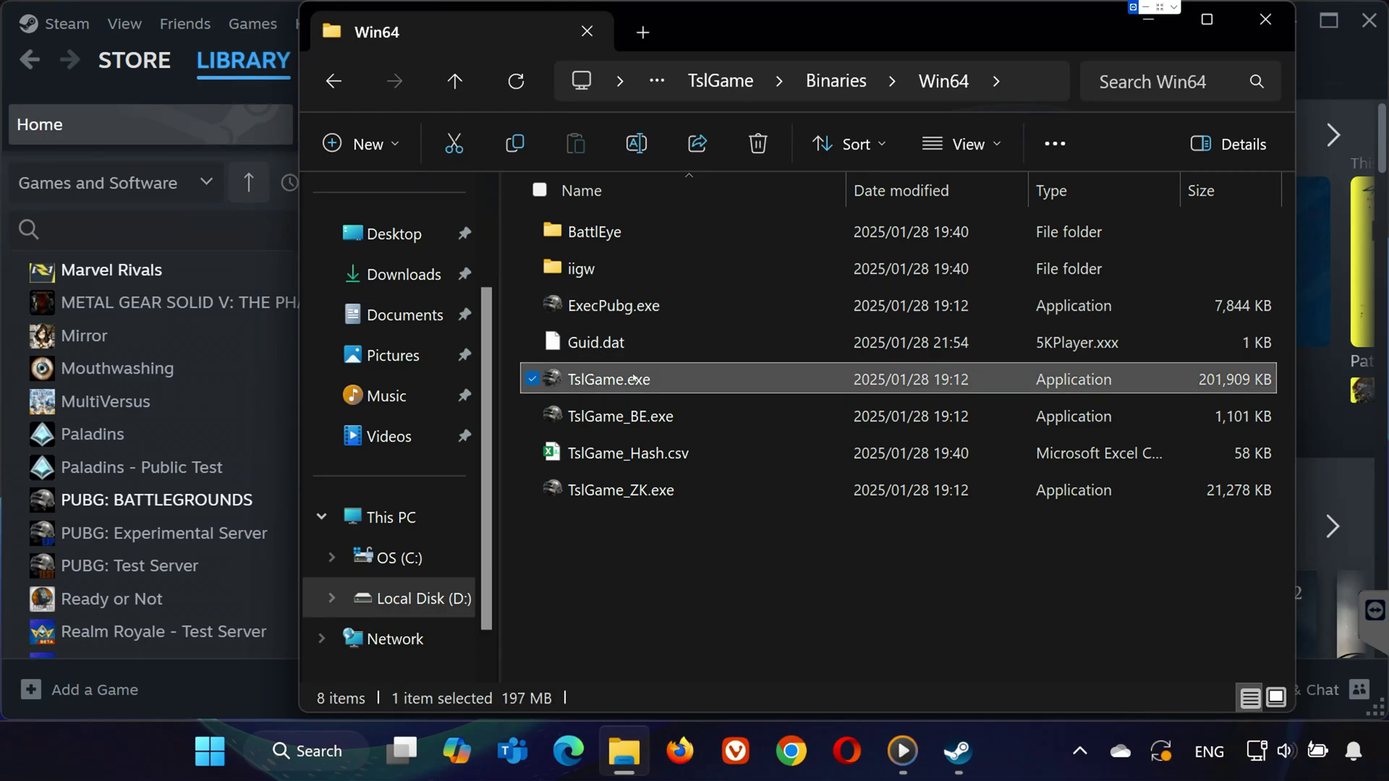
left_click(727, 454)
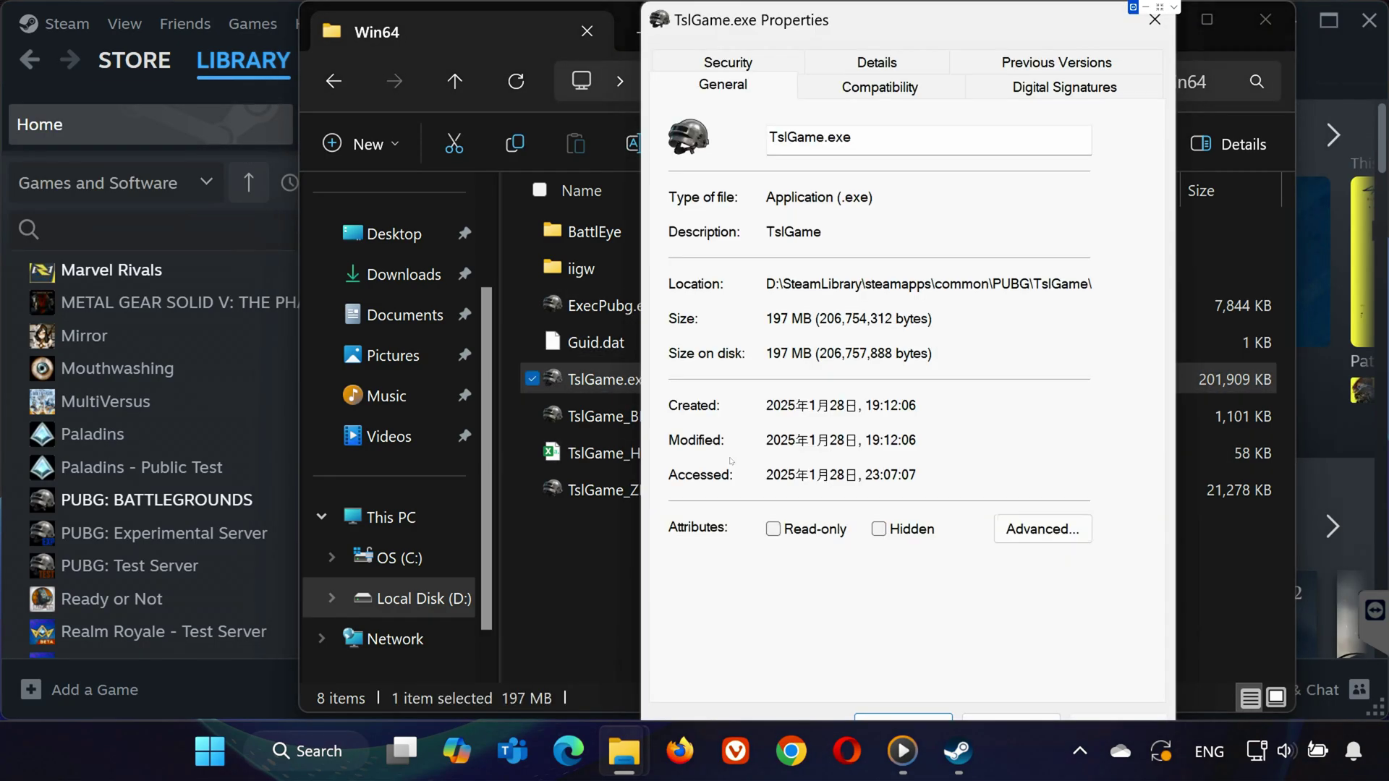
left_click(889, 89)
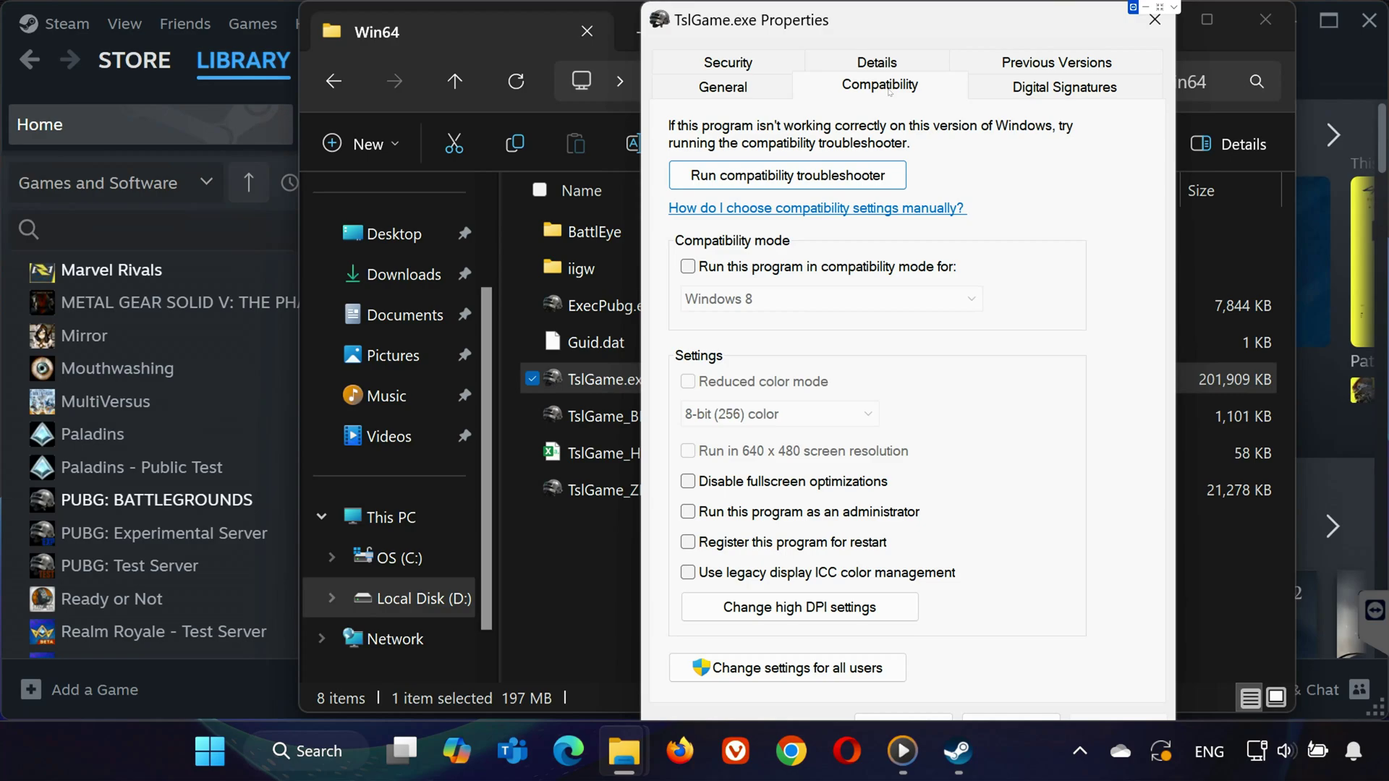
left_click(764, 483)
left_click(726, 514)
left_click(913, 717)
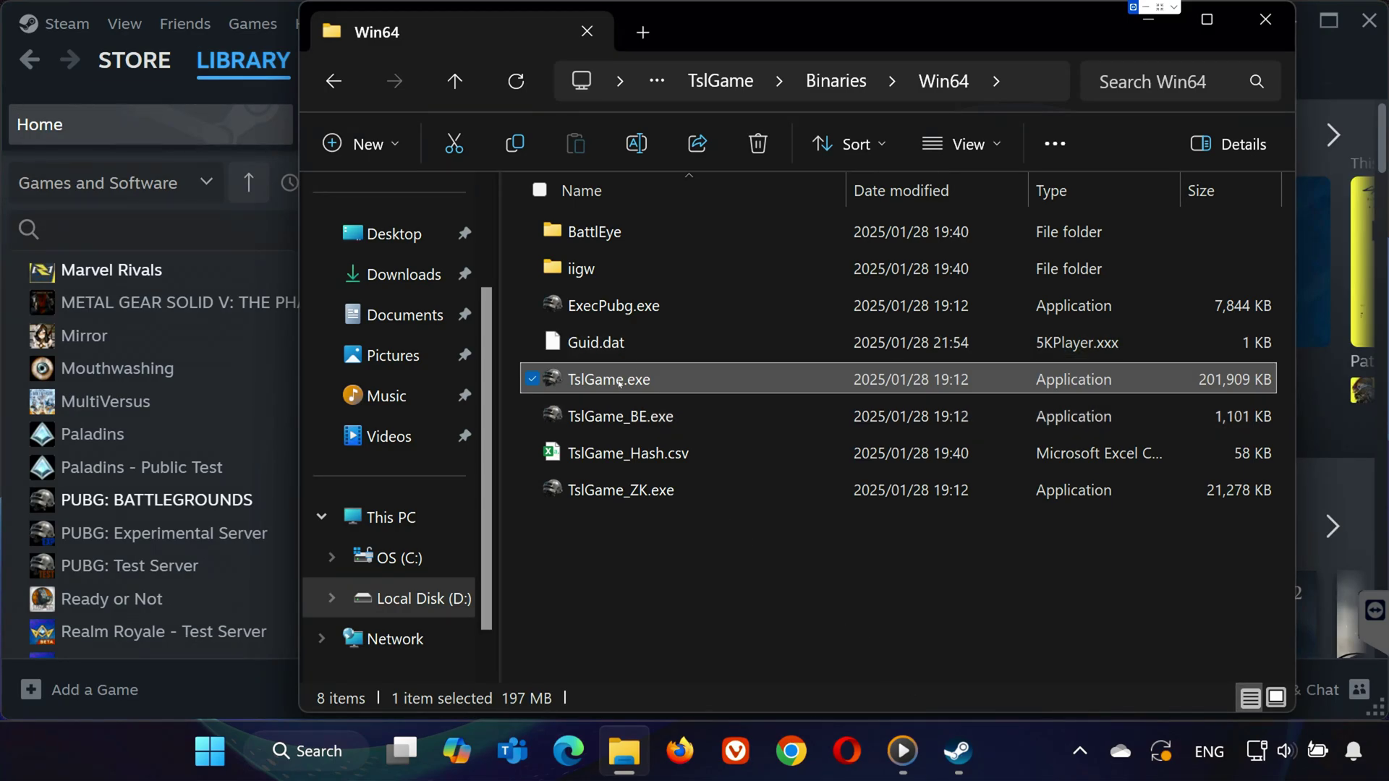
mouse_move(702, 379)
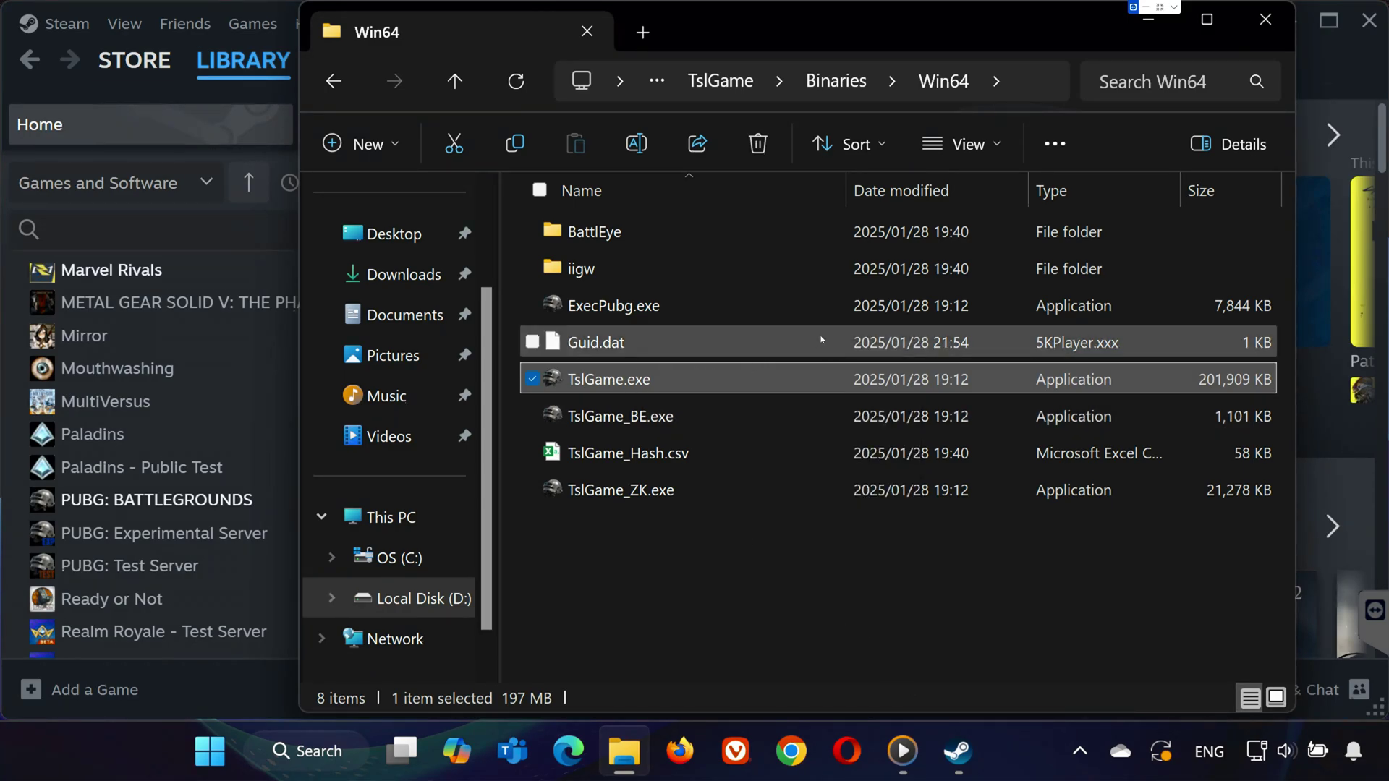
Step: Minimize File Explorer and Steam, then open Windows Defender Firewall from Start search
left_click(1148, 20)
left_click(959, 751)
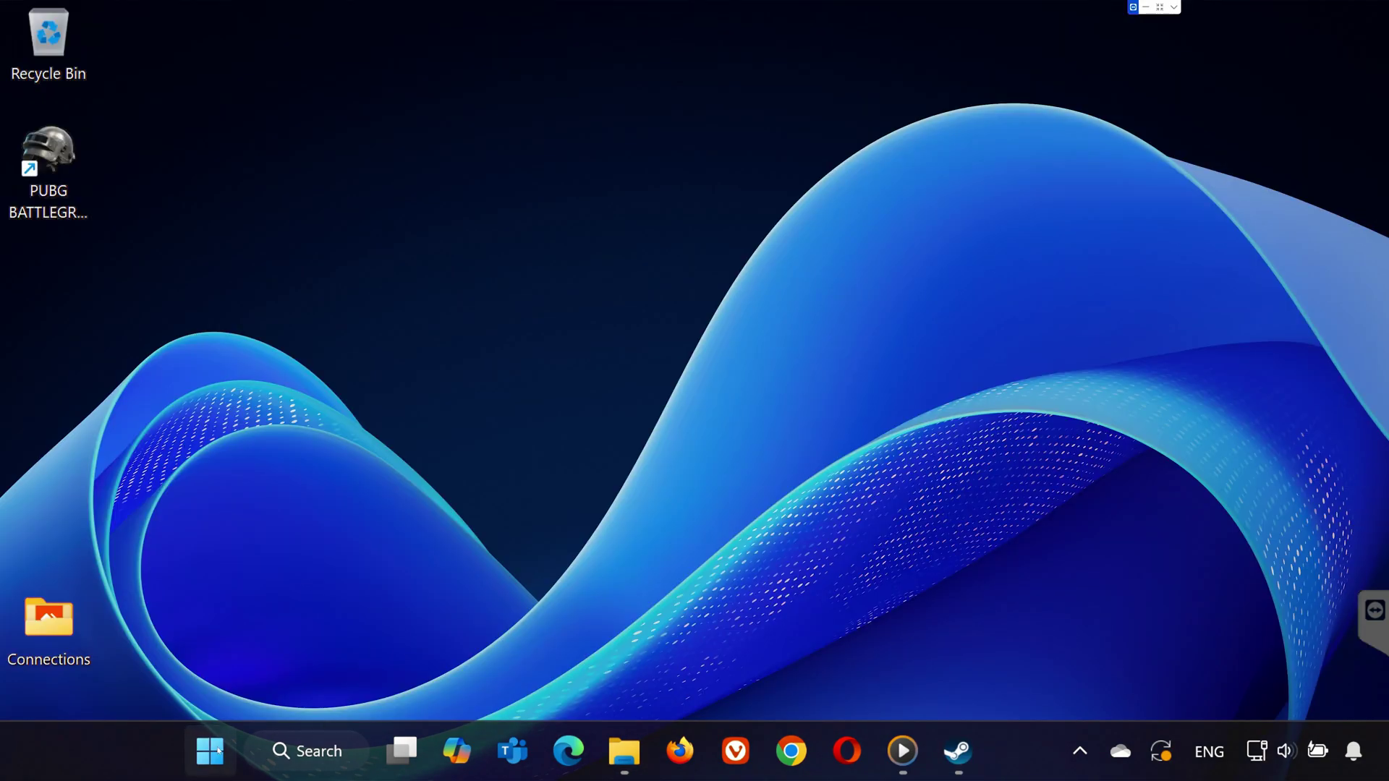
left_click(219, 751)
type("fi")
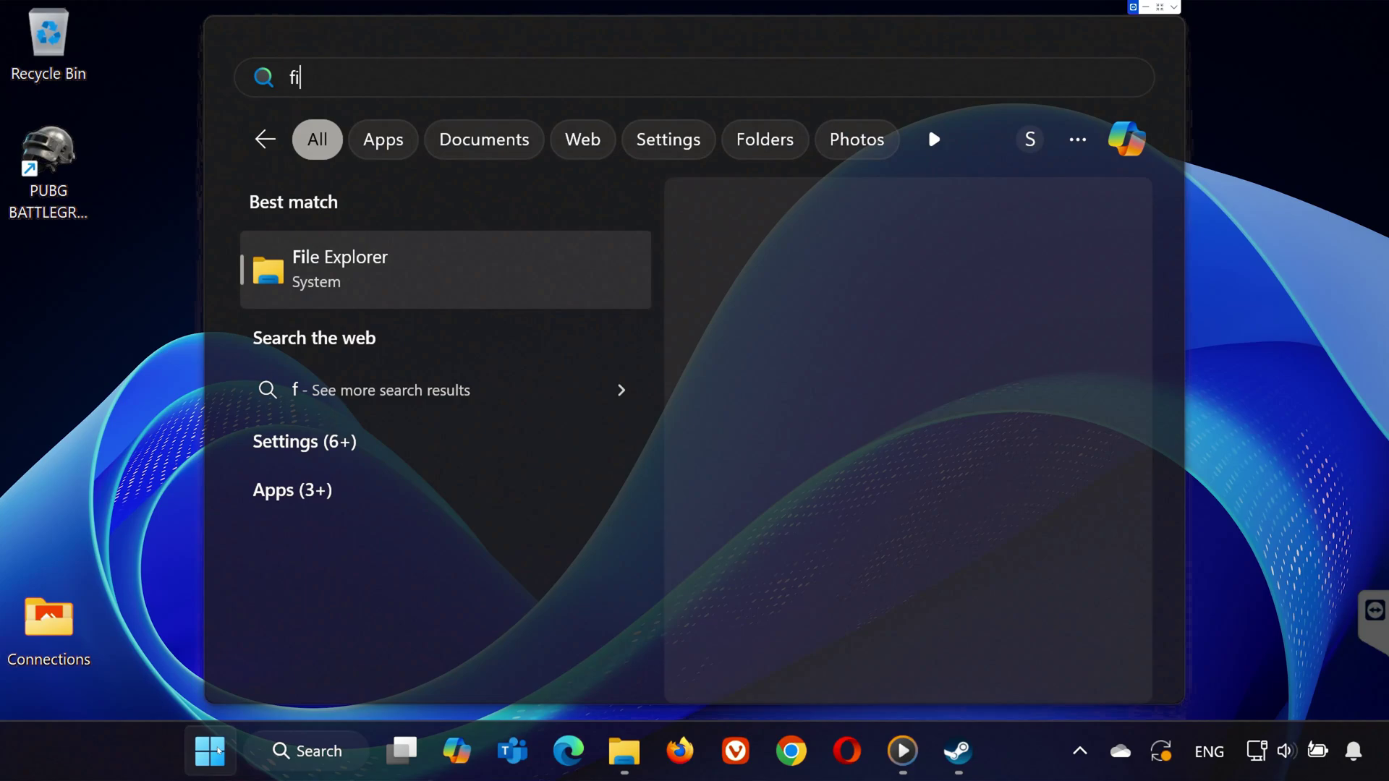
type("refox")
left_click(374, 385)
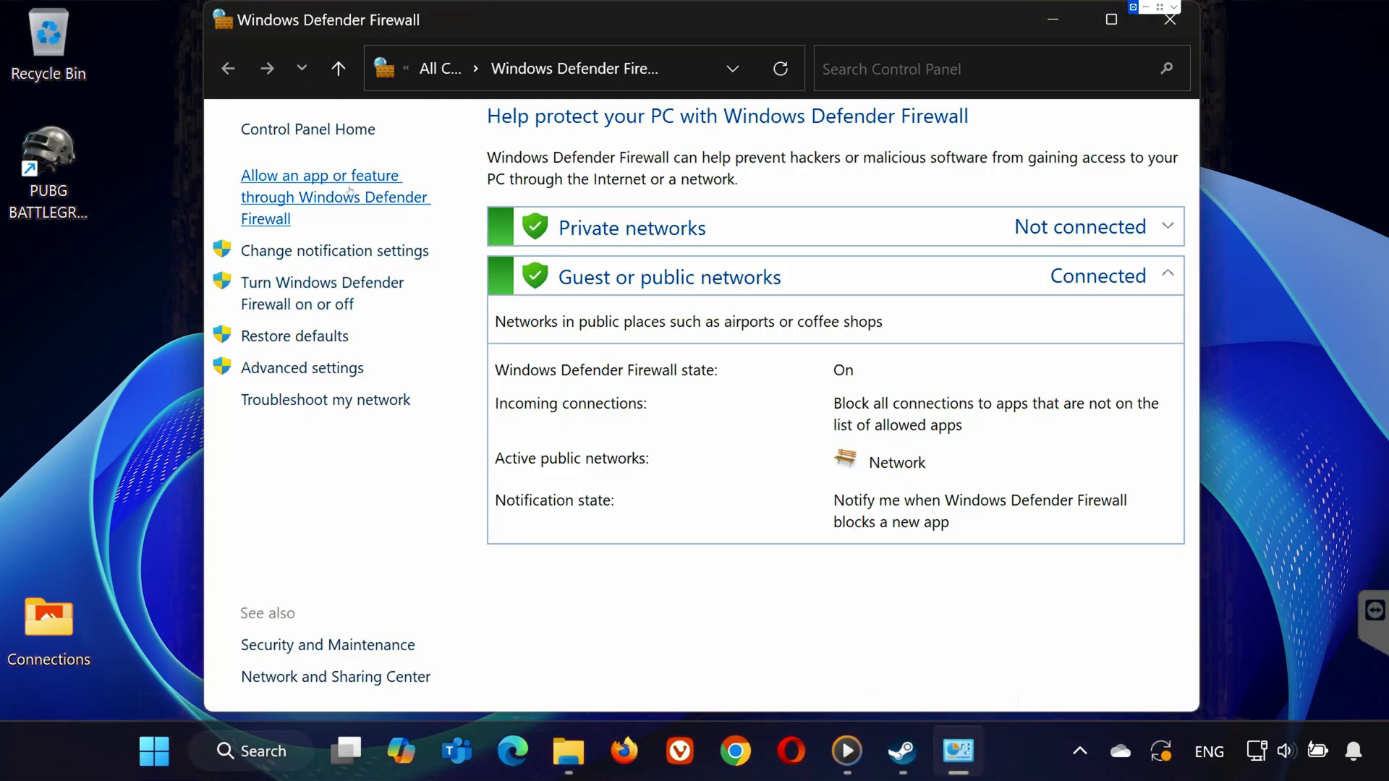
Step: Unlock the allowed apps list and scroll to PUBG: BATTLEGROUNDS' private and public entries
left_click(350, 191)
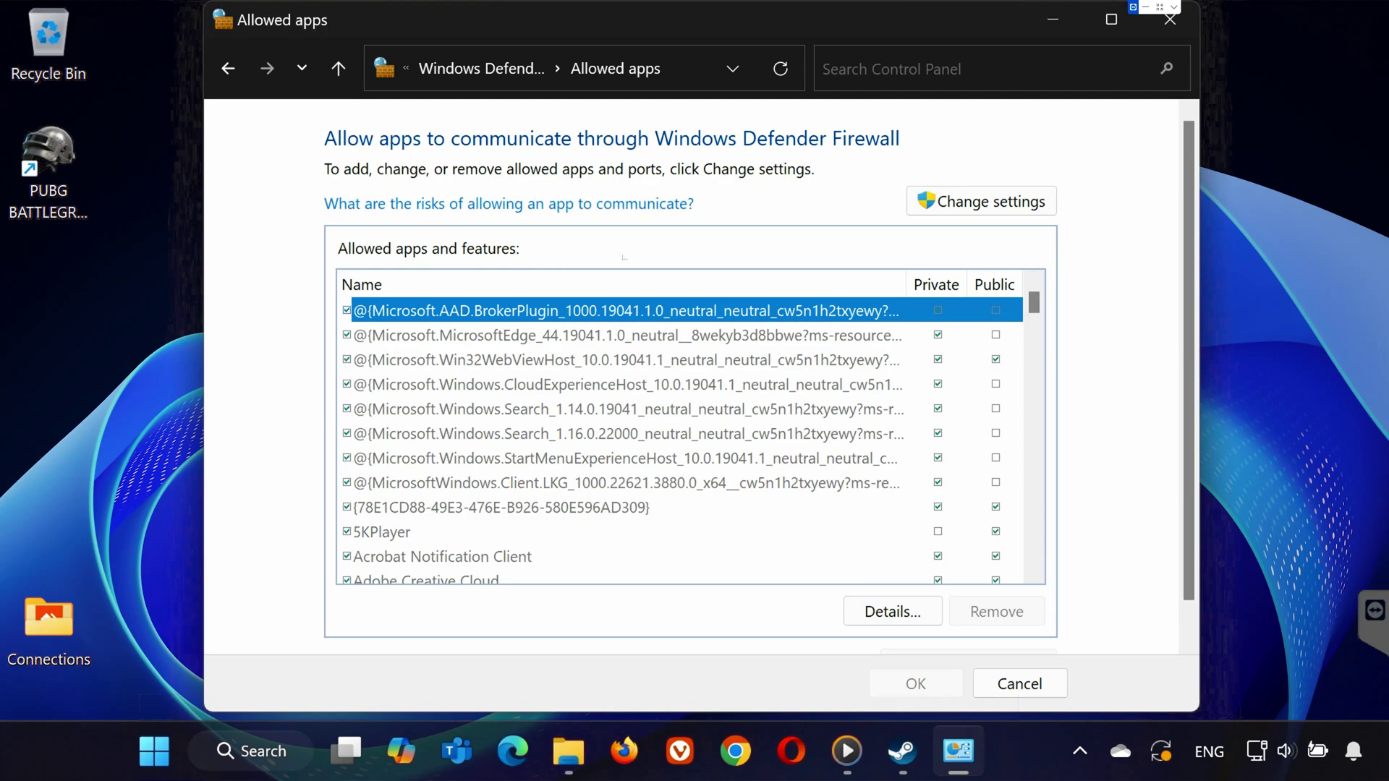
left_click(944, 201)
scroll(778, 329, "down", 20)
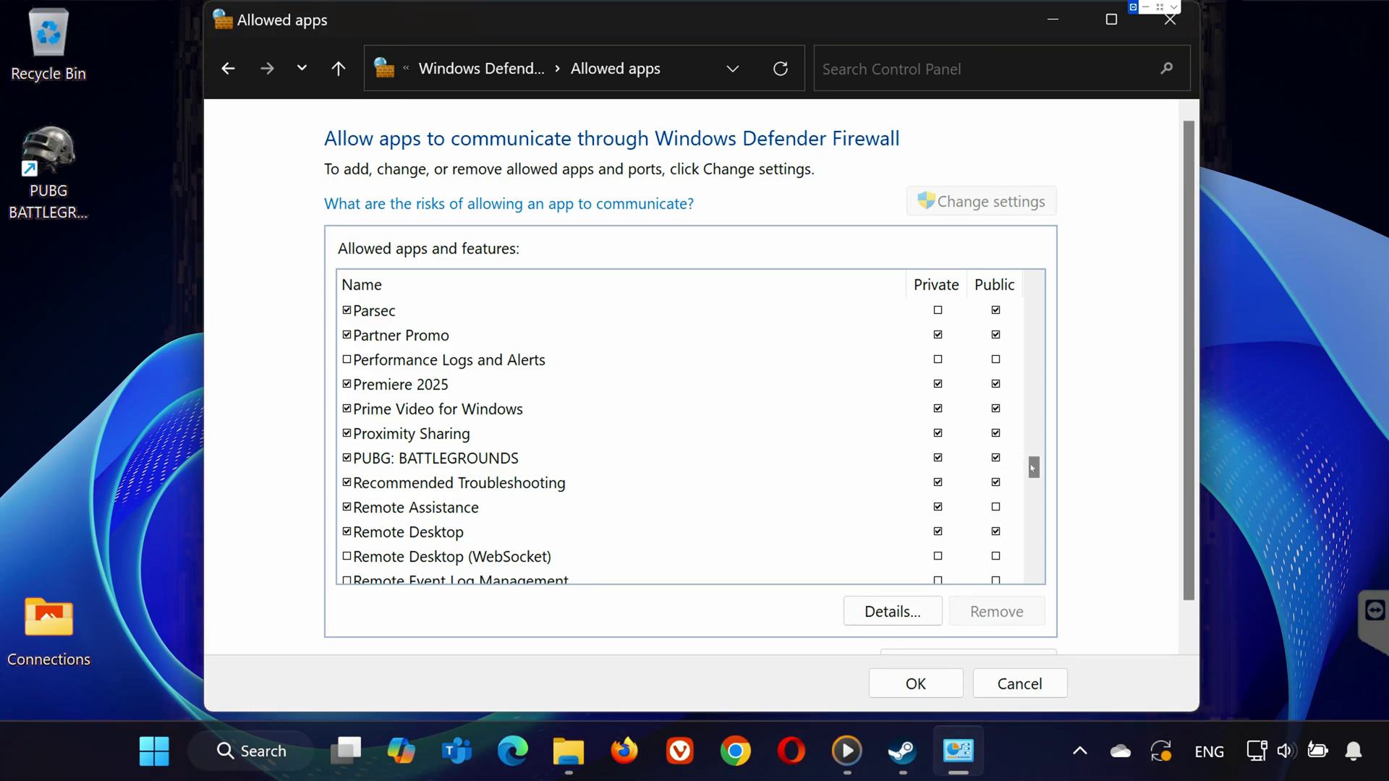
scroll(1093, 514, "down", 2)
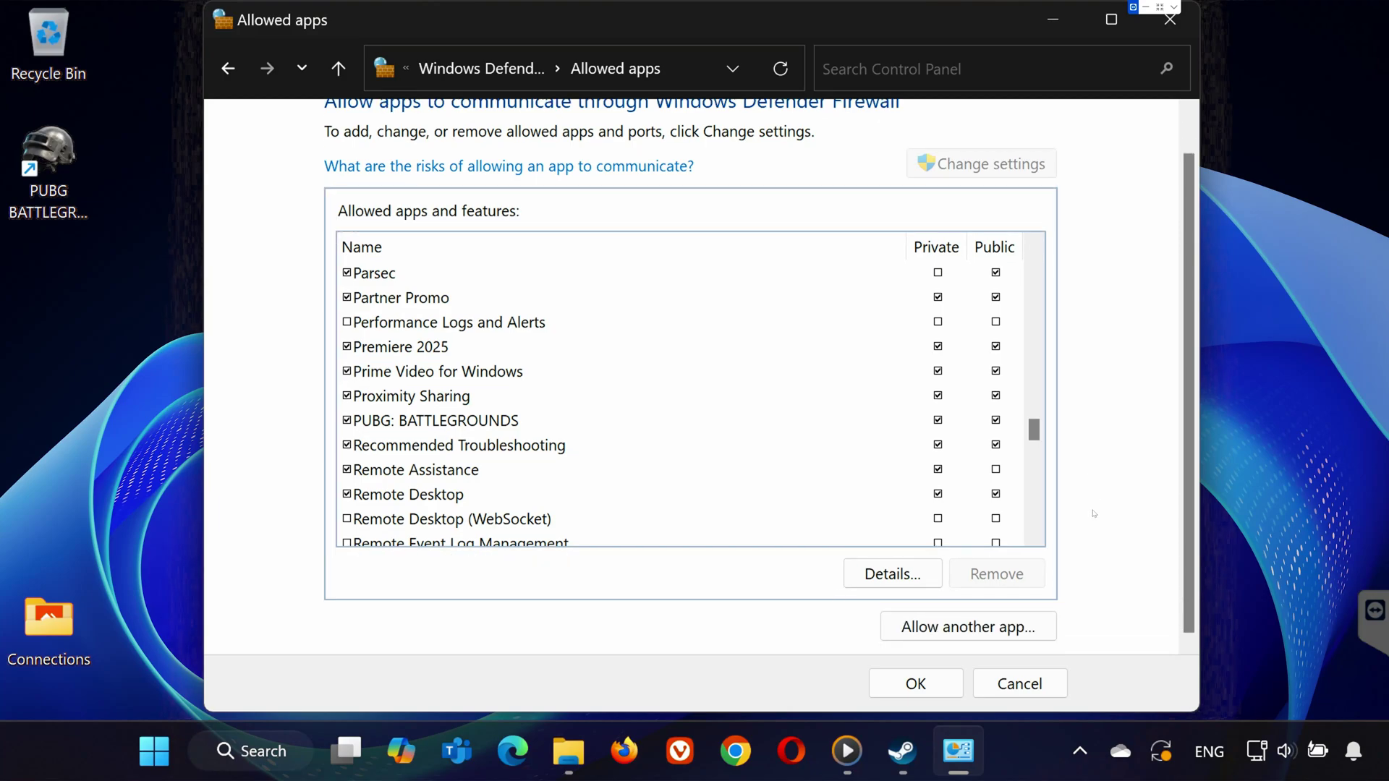
Step: Cancel the add-another-app prompt without adding anything and close the firewall window
left_click(940, 628)
left_click(859, 499)
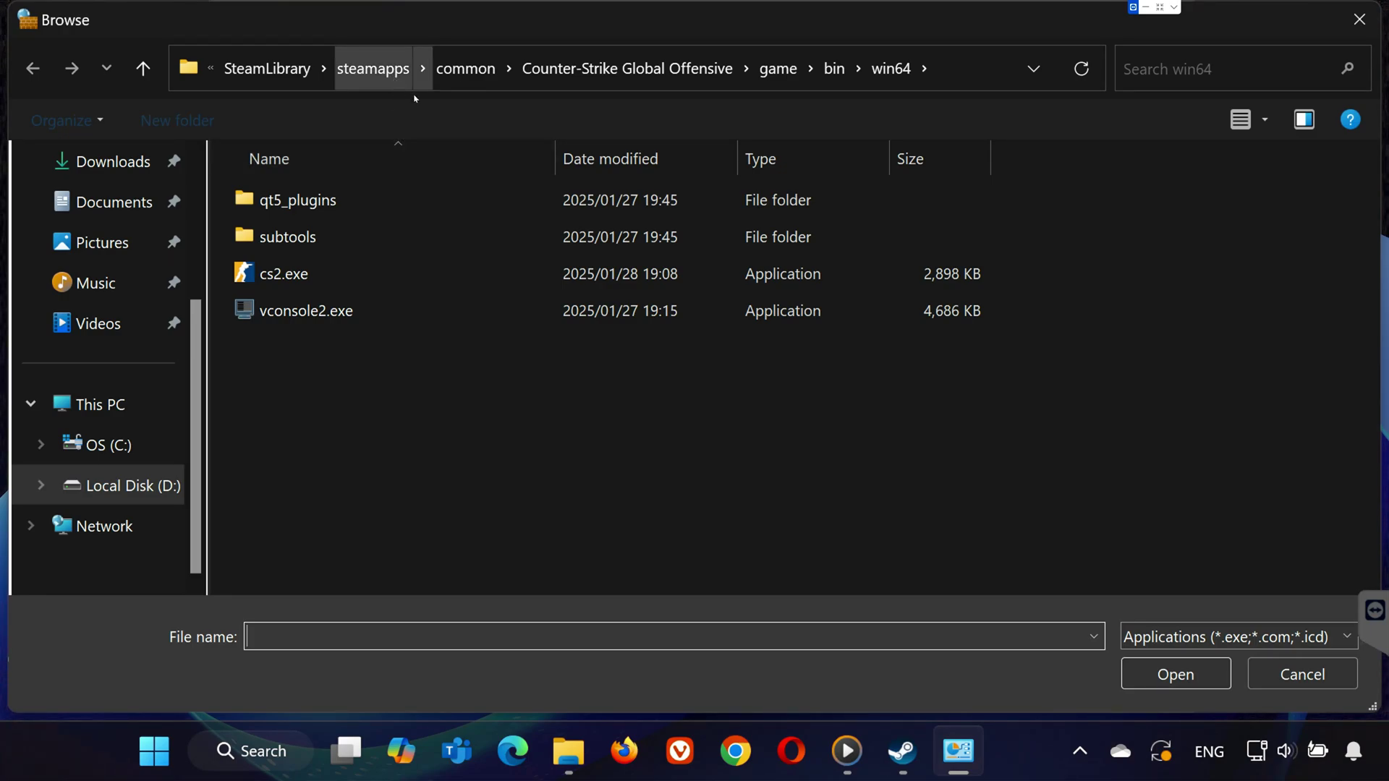
left_click(1352, 23)
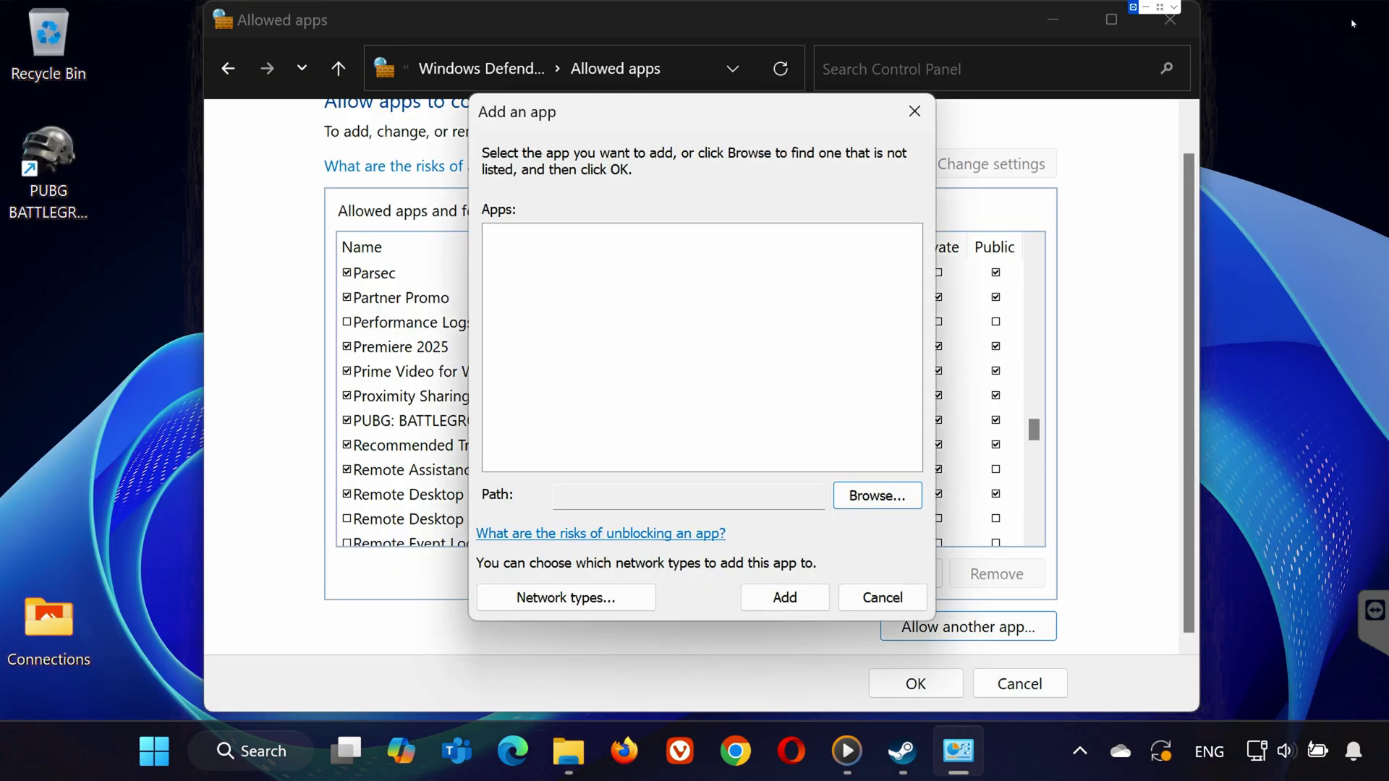
left_click(915, 111)
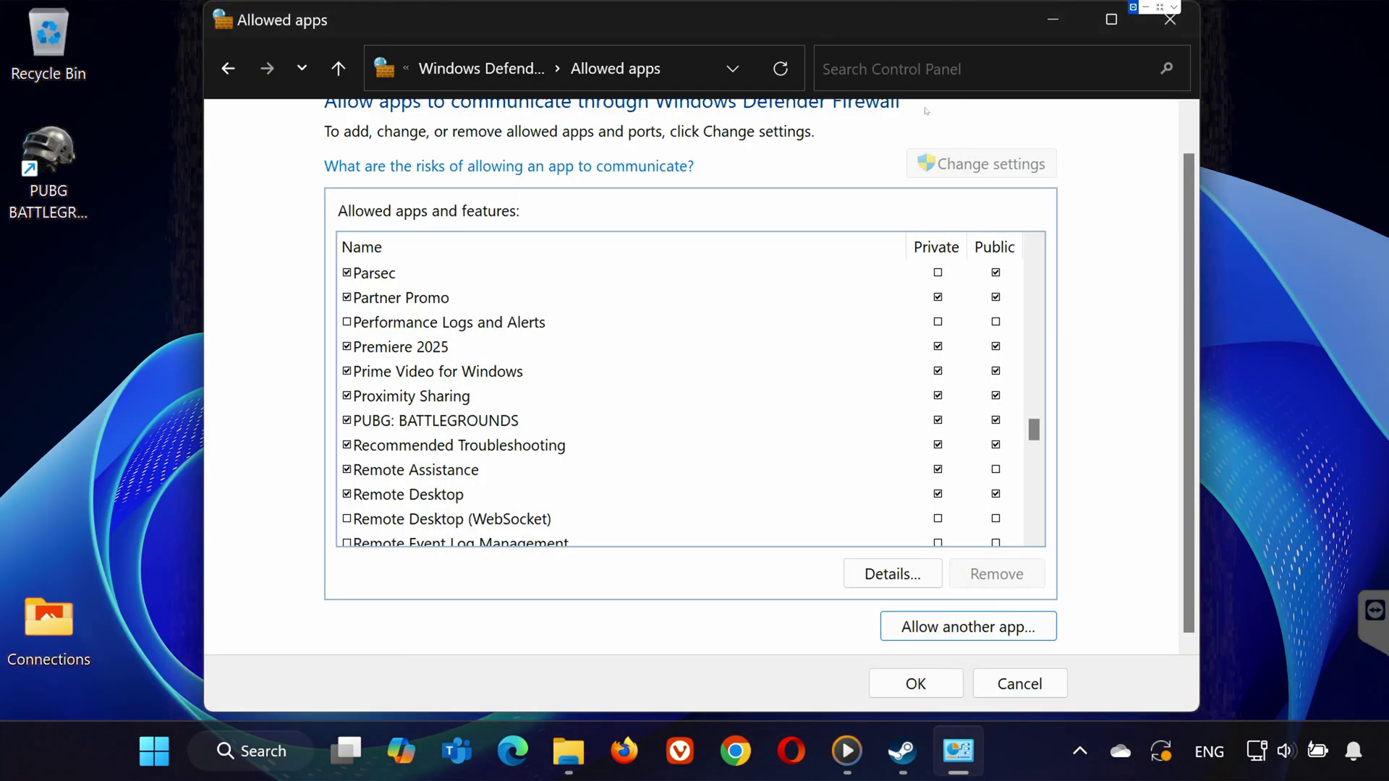
left_click(1171, 22)
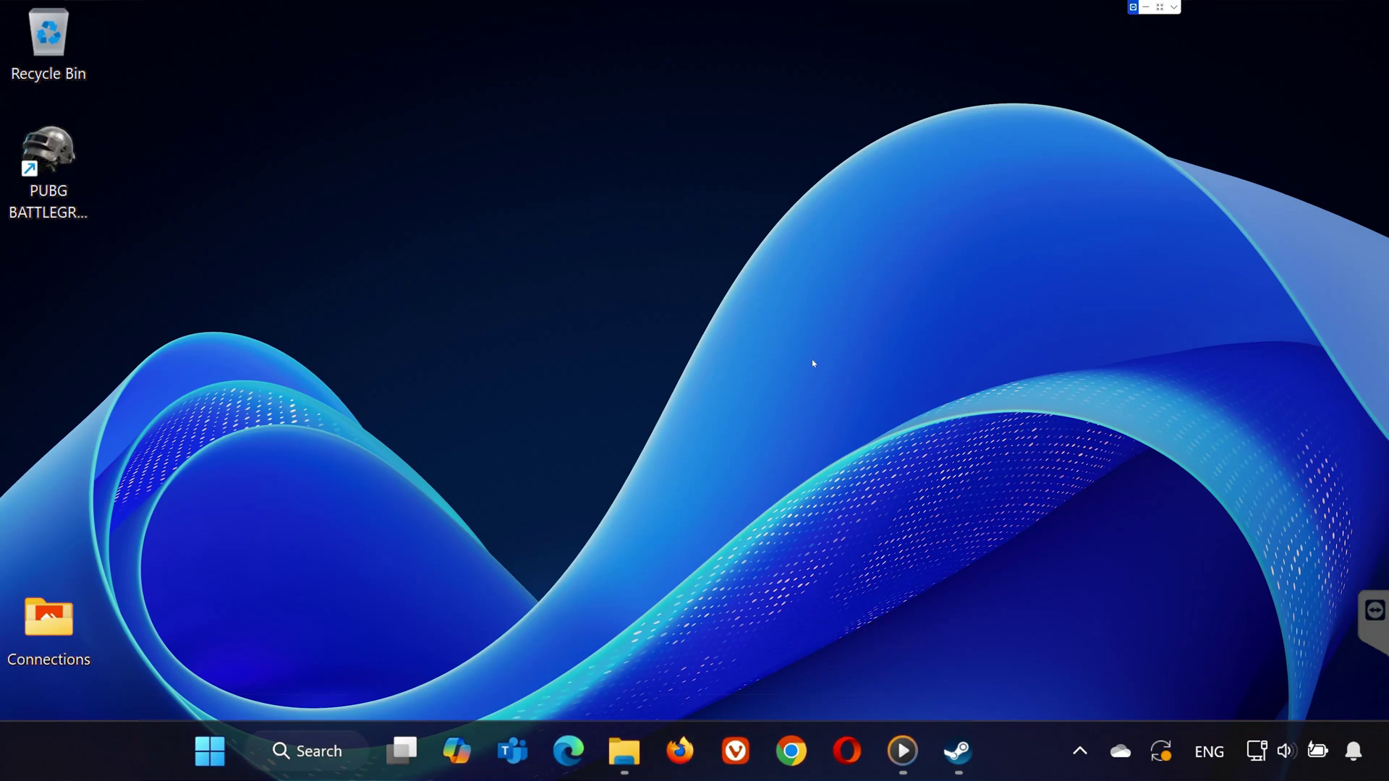
Step: Check the Windows Update page, showing version 24H2 awaiting a restart, then close Settings
left_click(208, 736)
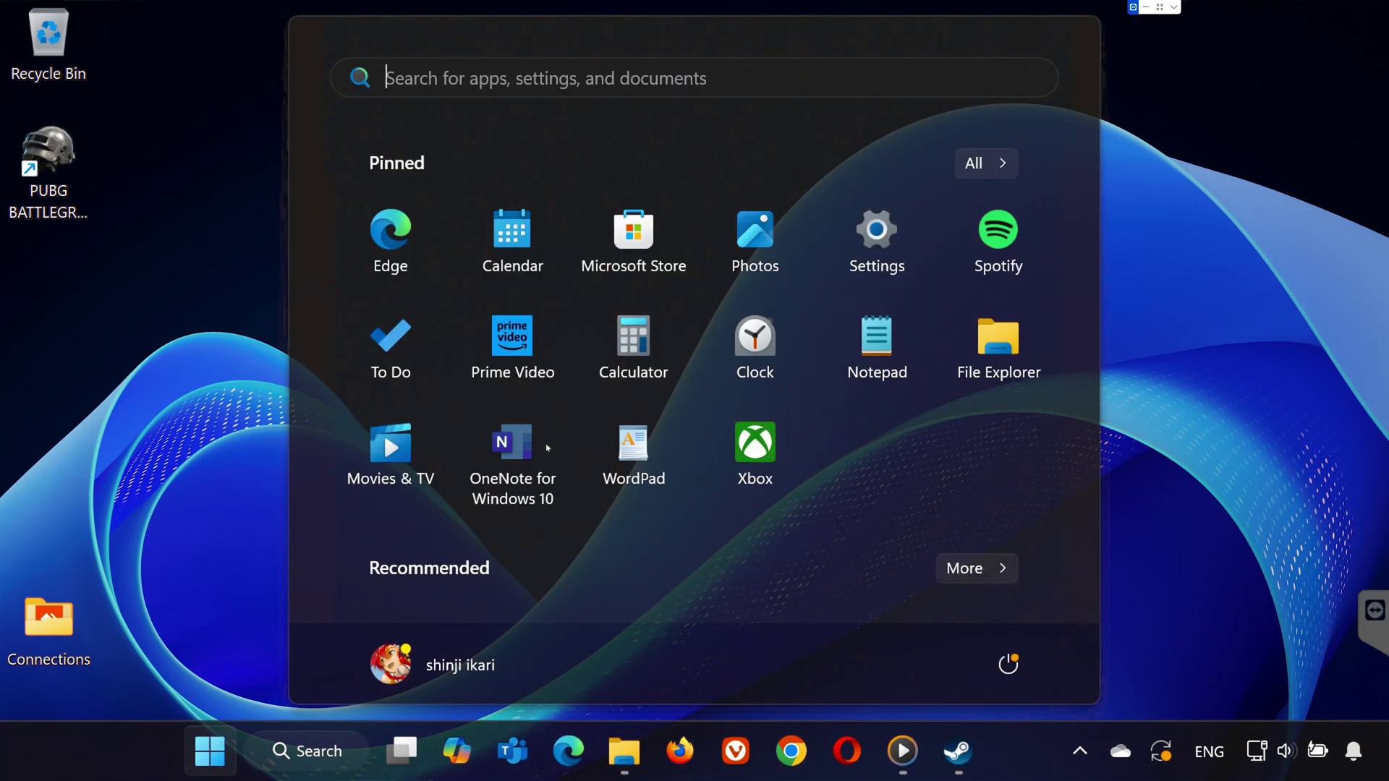
left_click(876, 246)
scroll(152, 572, "down", 3)
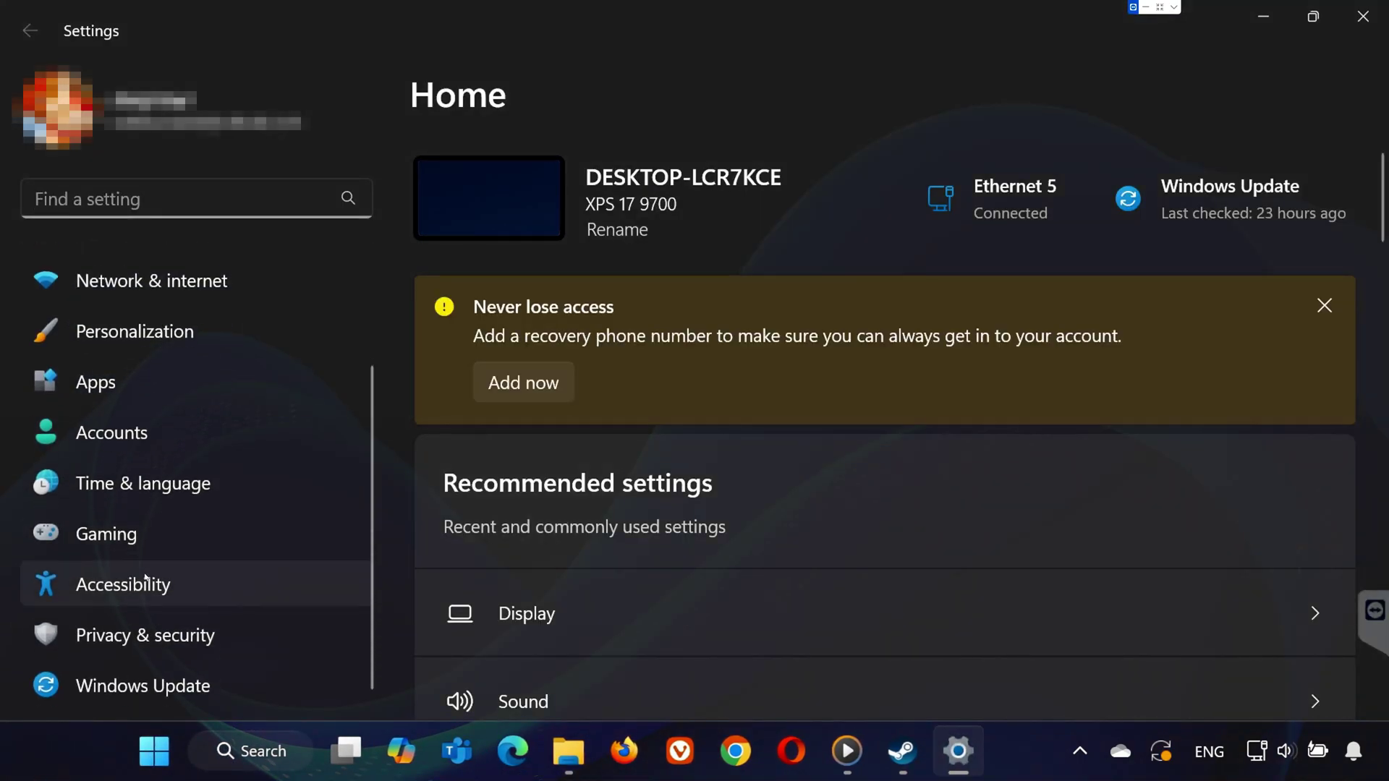
left_click(144, 685)
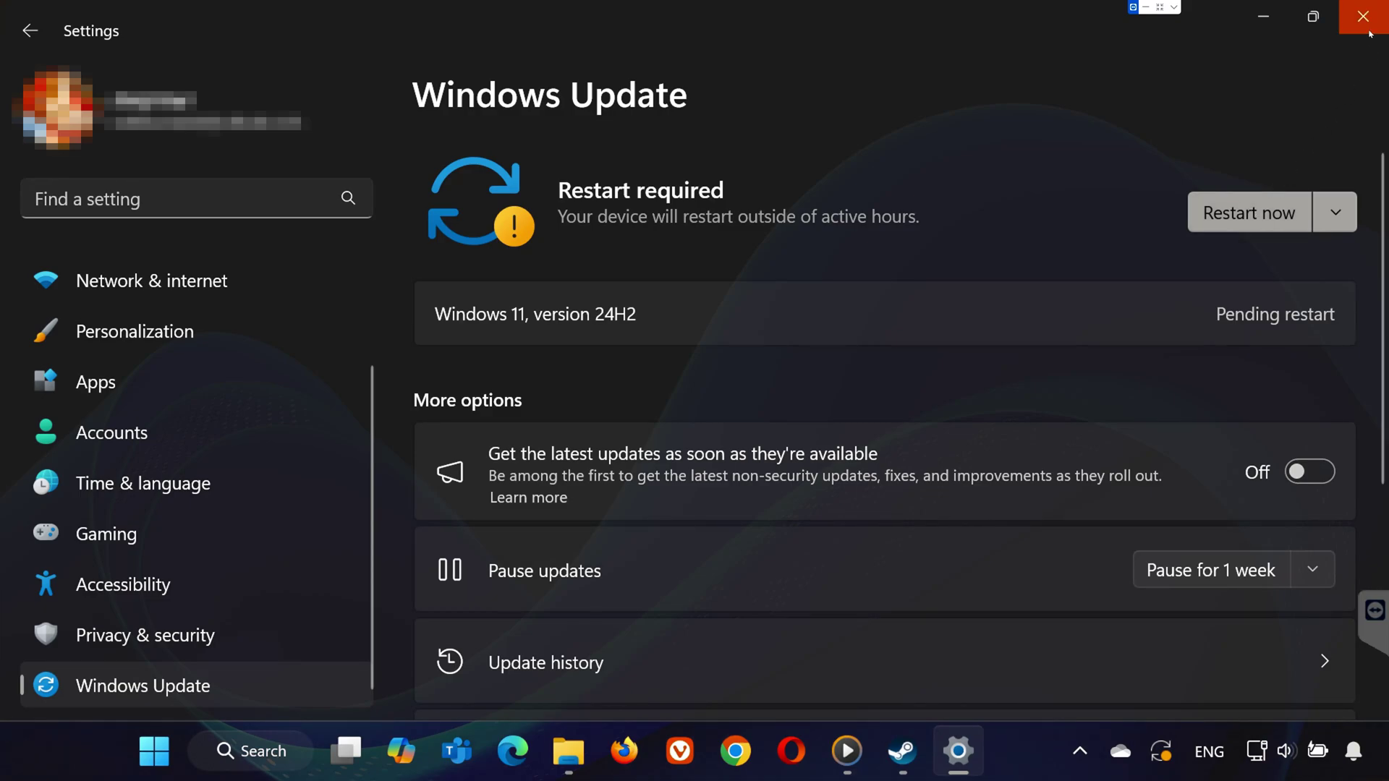
left_click(1363, 16)
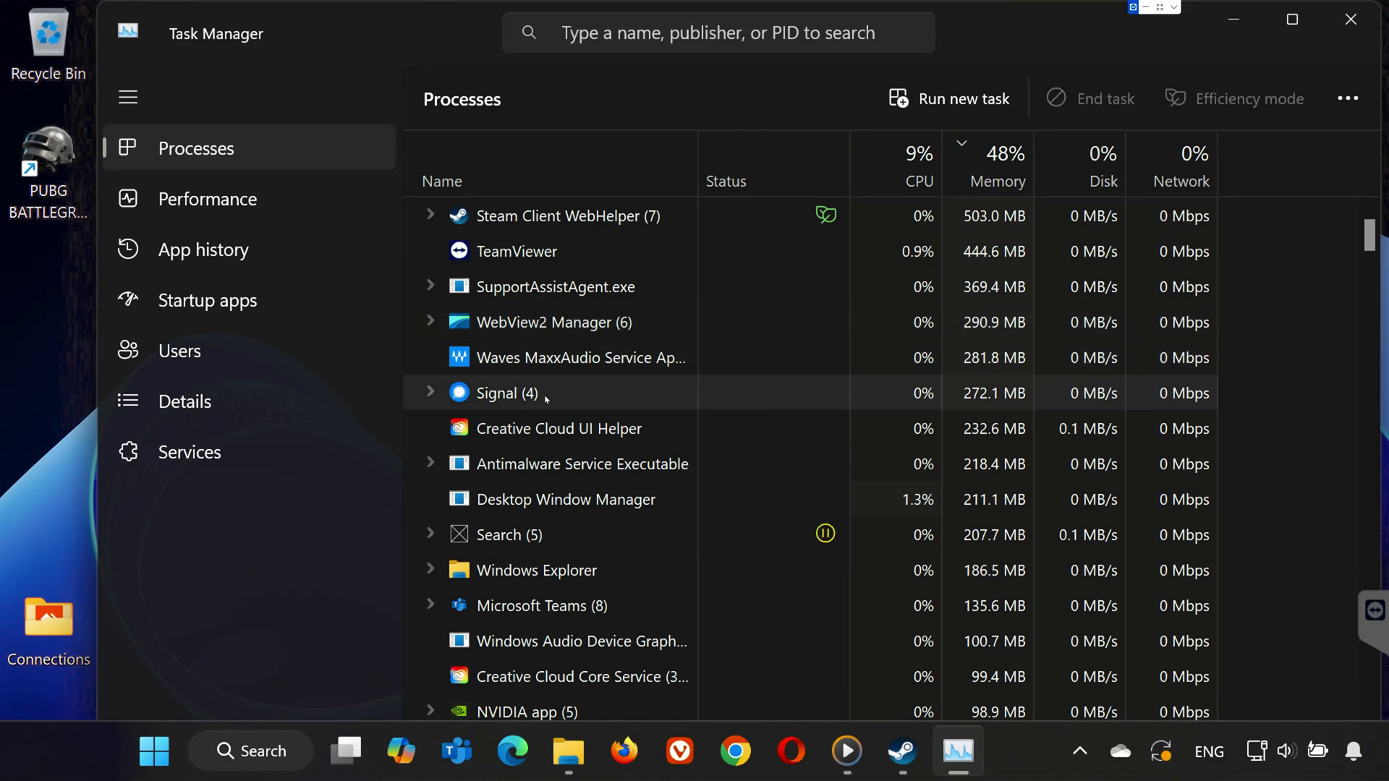
Step: End the Signal process in Task Manager's Processes list and close Task Manager
right_click(571, 401)
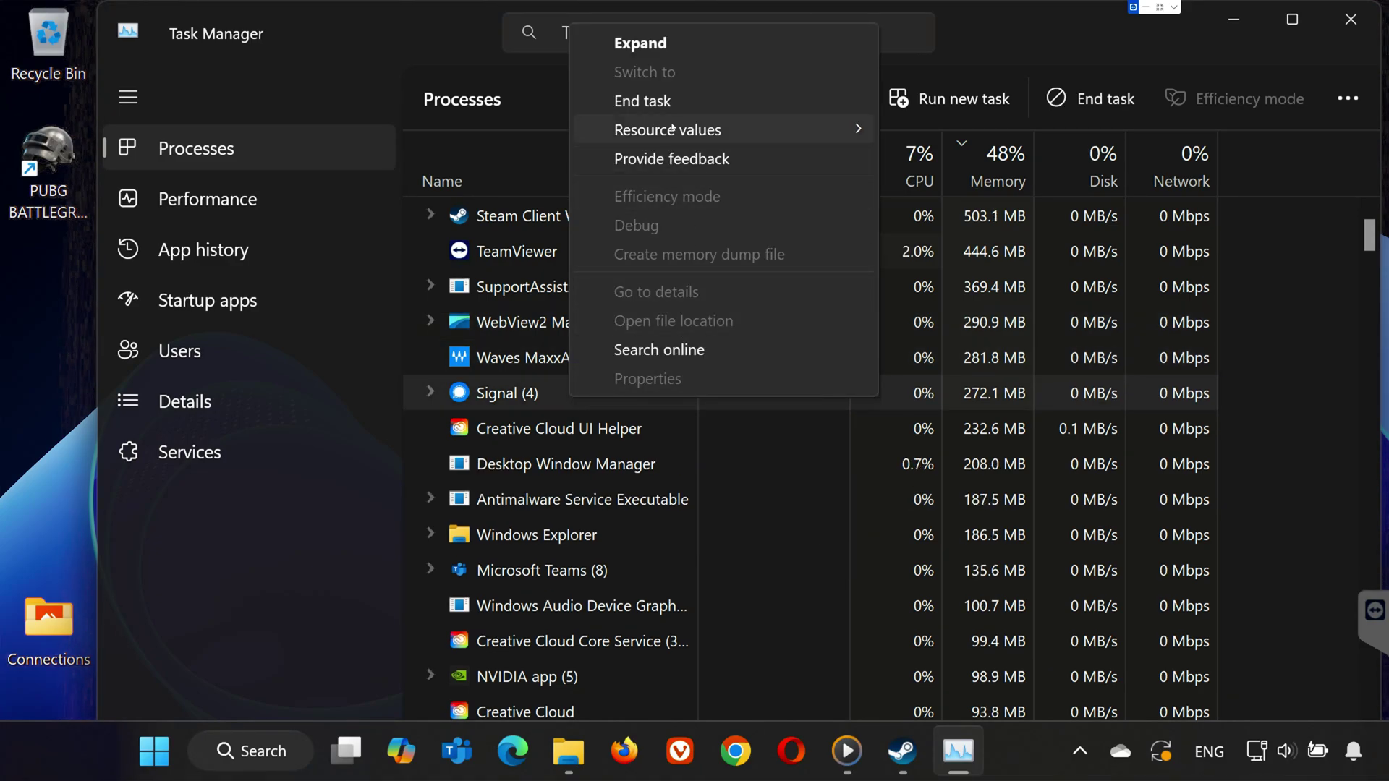
left_click(666, 100)
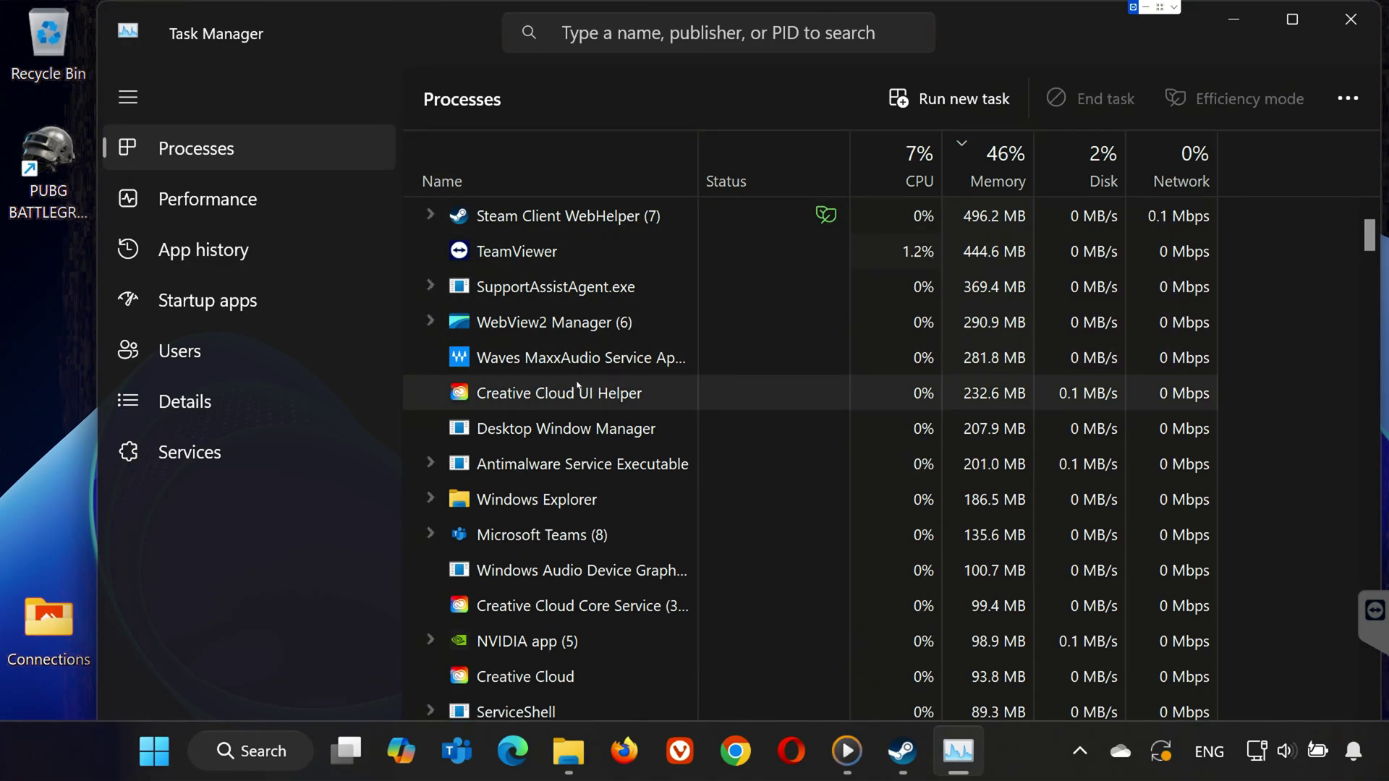
left_click(1358, 34)
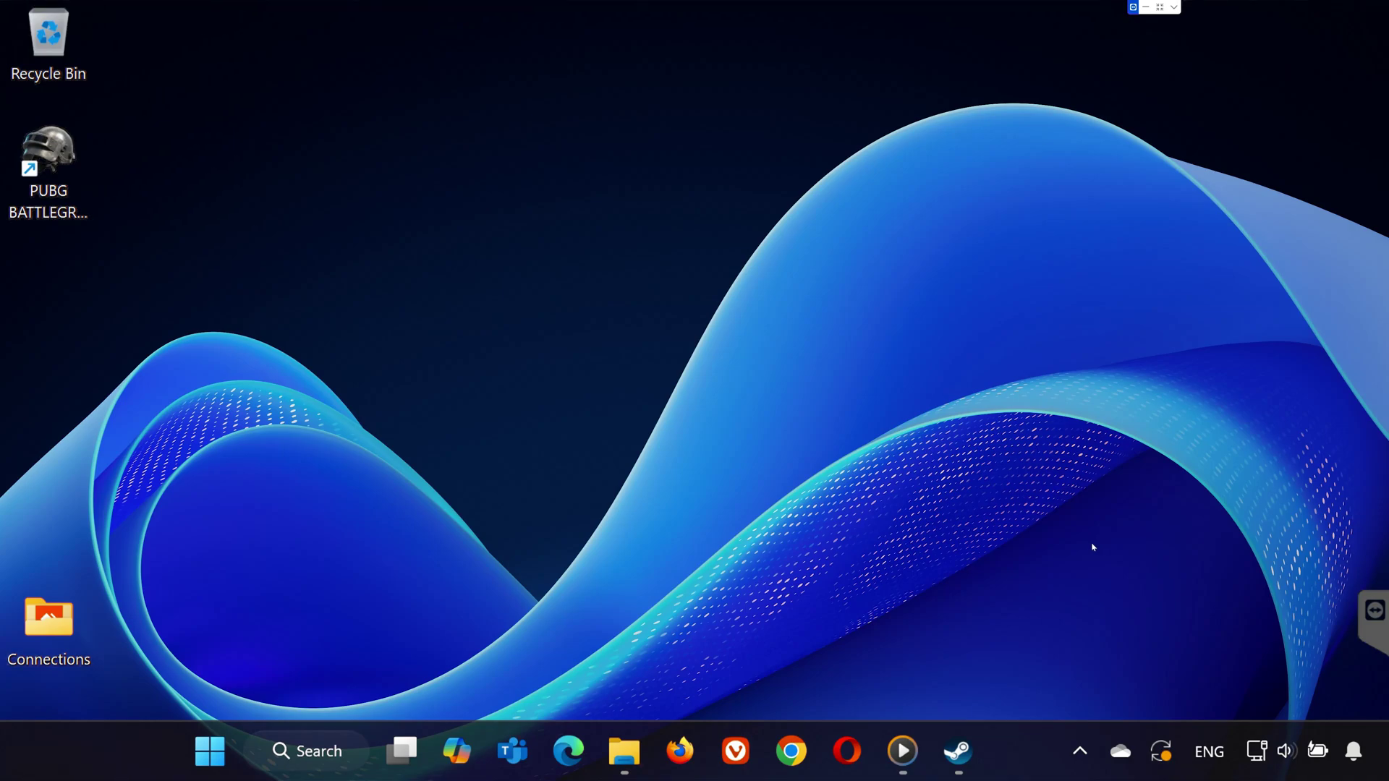
Step: Enter -11 as PUBG: BATTLEGROUNDS' Launch Options on its General properties page and close the dialog
left_click(957, 751)
left_click(259, 62)
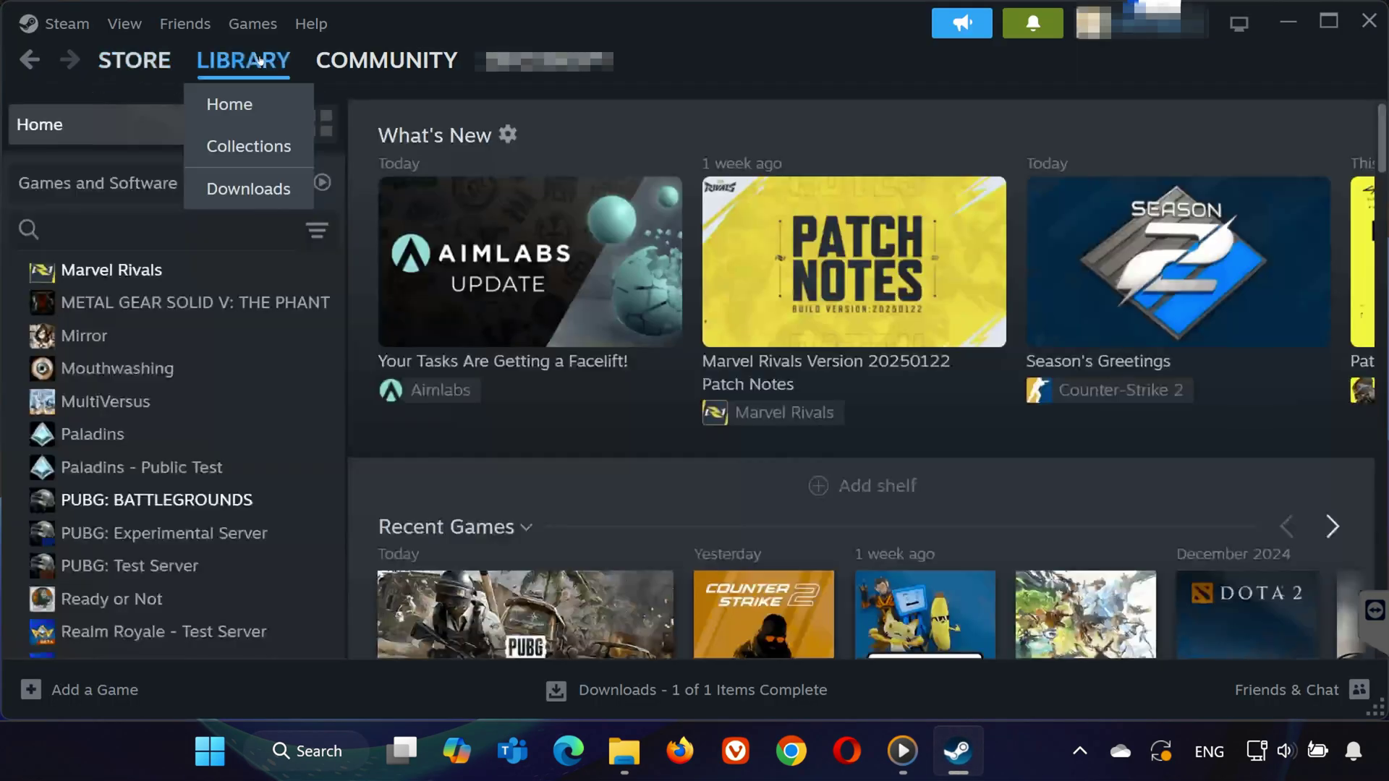
right_click(227, 505)
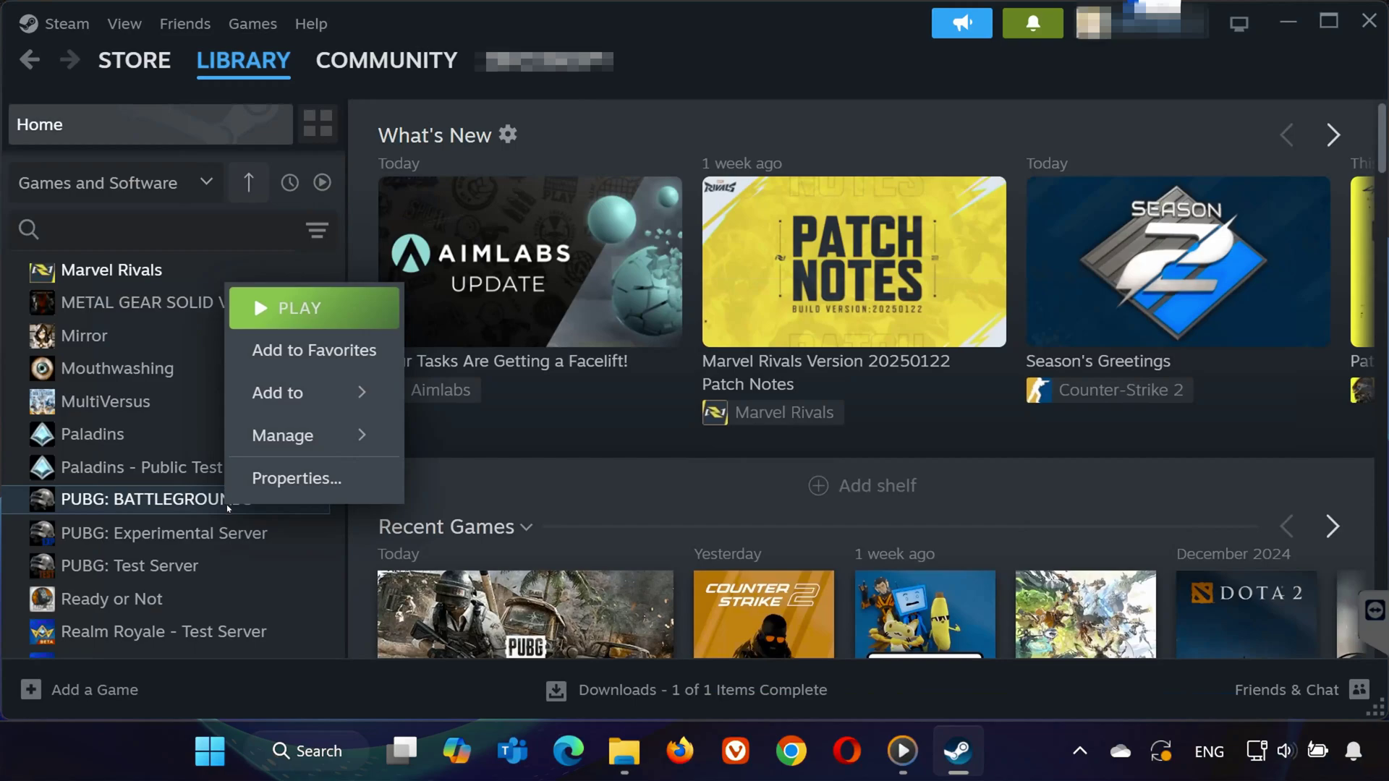
left_click(296, 478)
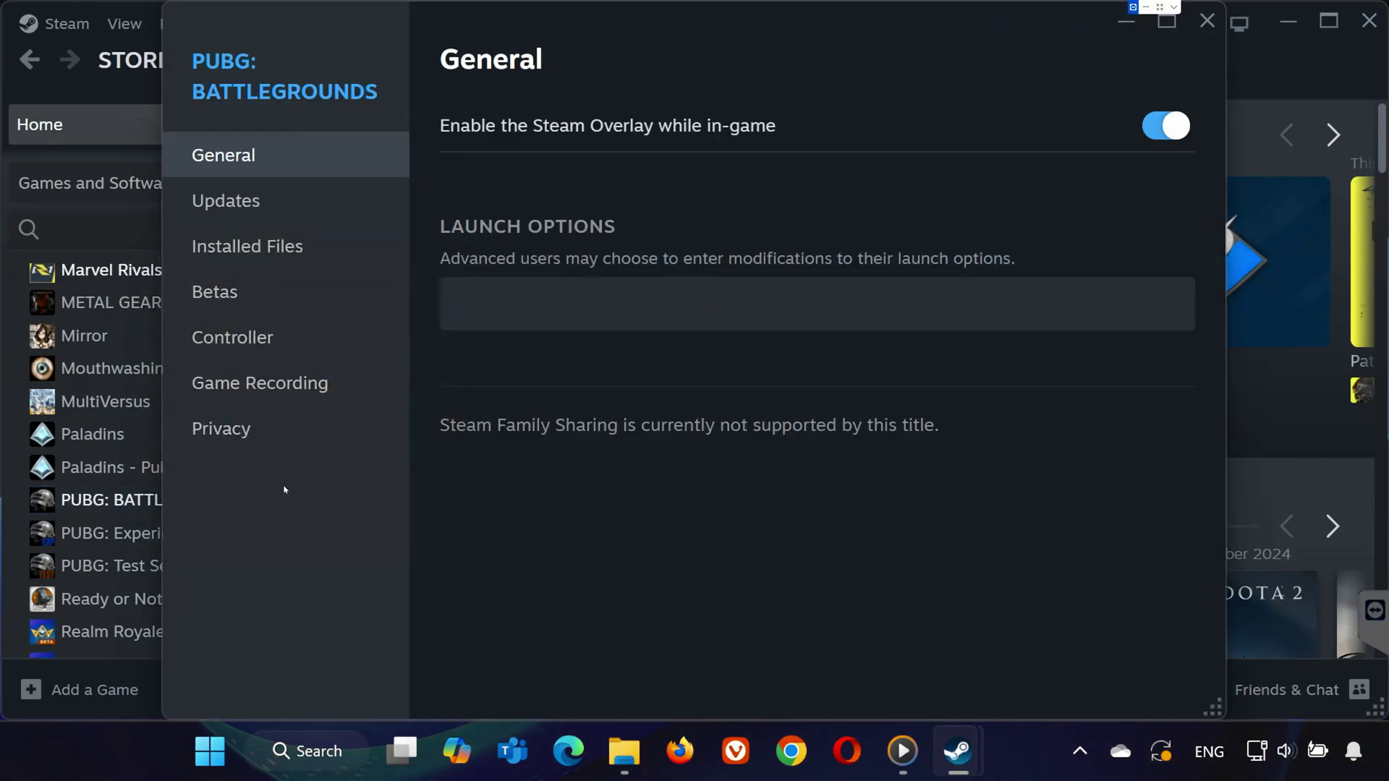
left_click(506, 304)
type("-11")
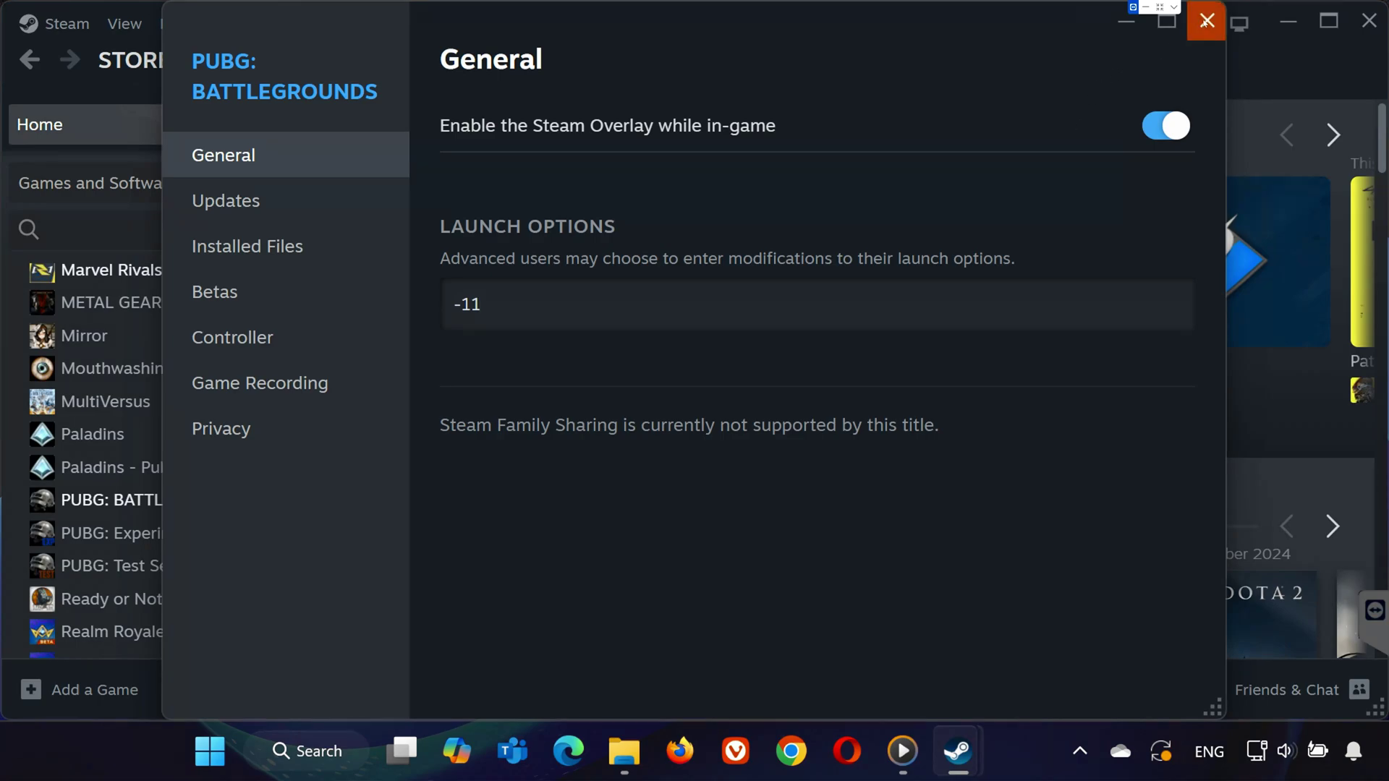
left_click(1207, 20)
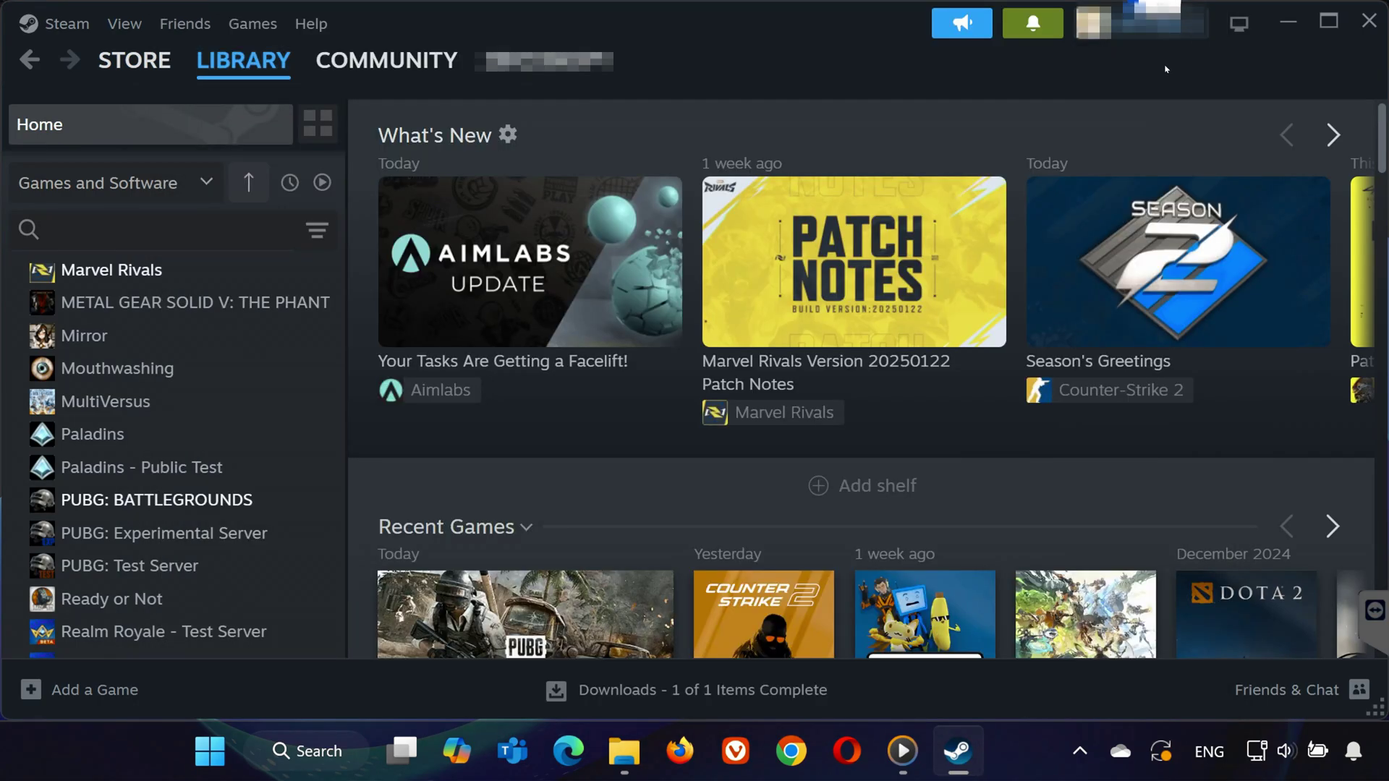